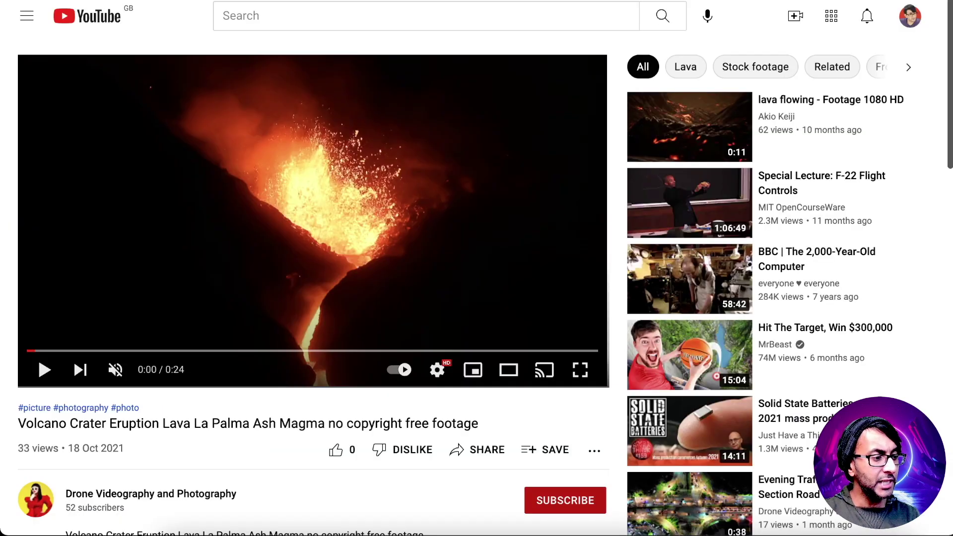
left_click(44, 371)
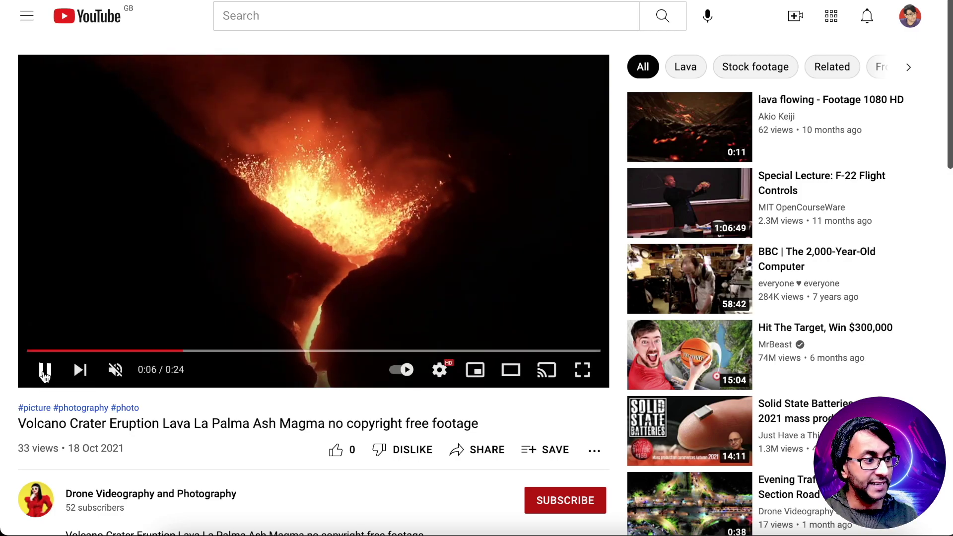
left_click(44, 372)
left_click(484, 449)
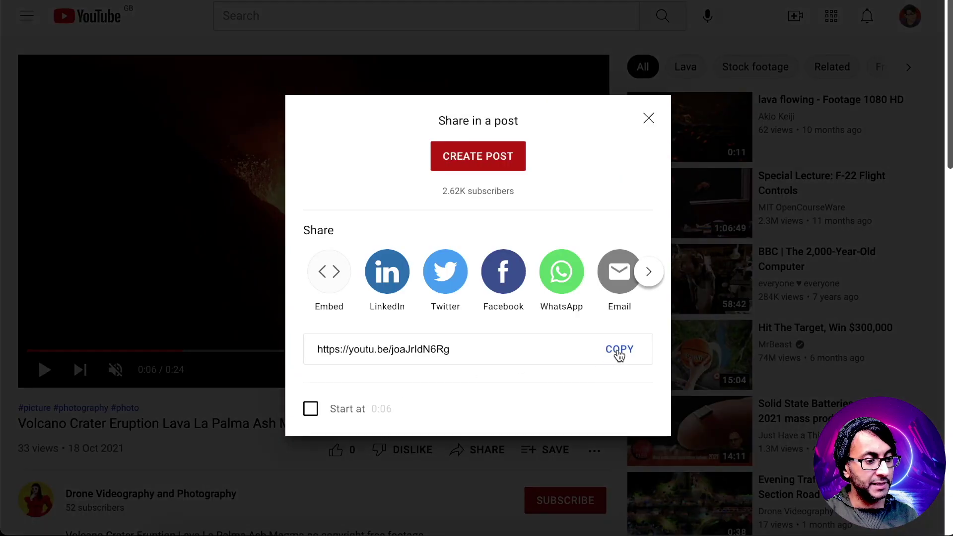
left_click(619, 349)
left_click(649, 119)
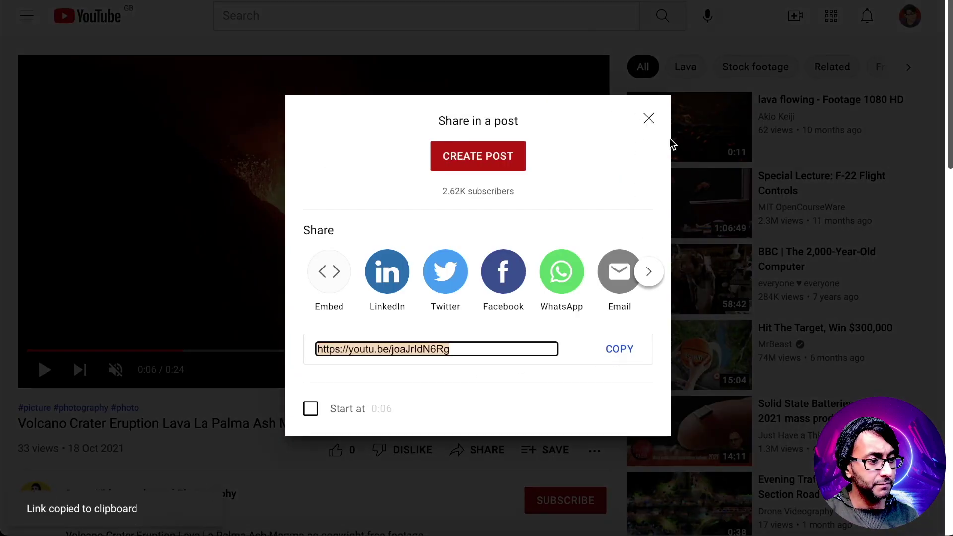
left_click(648, 120)
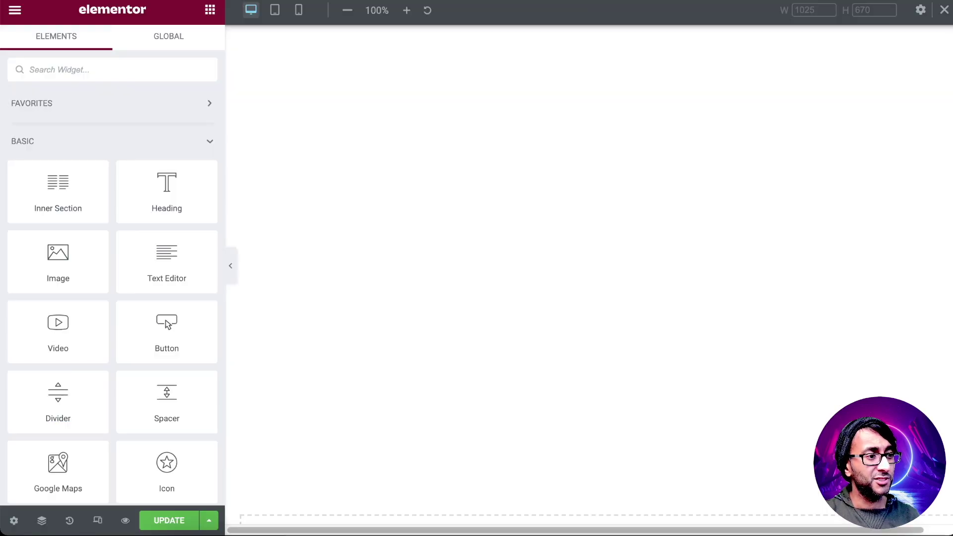
Search 'video' in the Elements panel and drop a Video widget onto the canvas.
left_click(138, 70)
type("video")
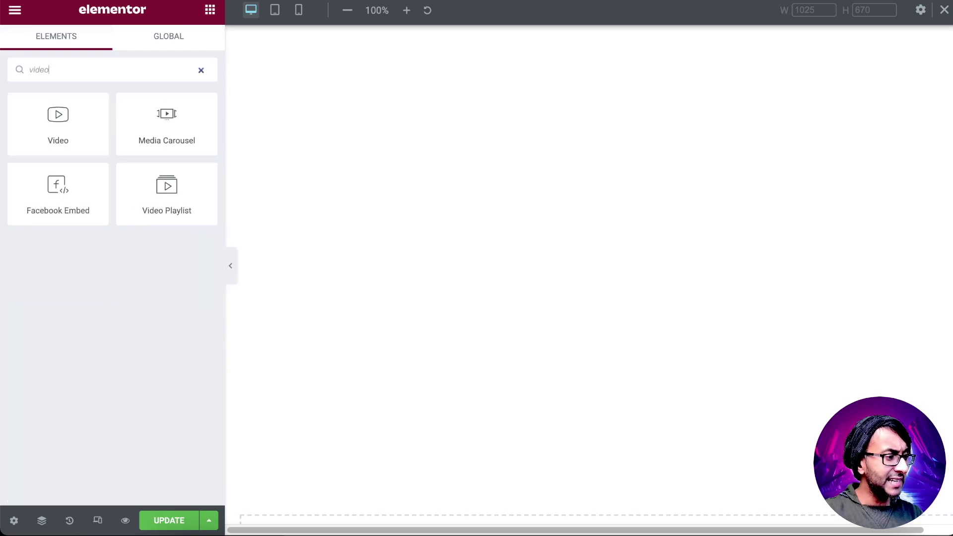
left_click_drag(58, 120, 442, 188)
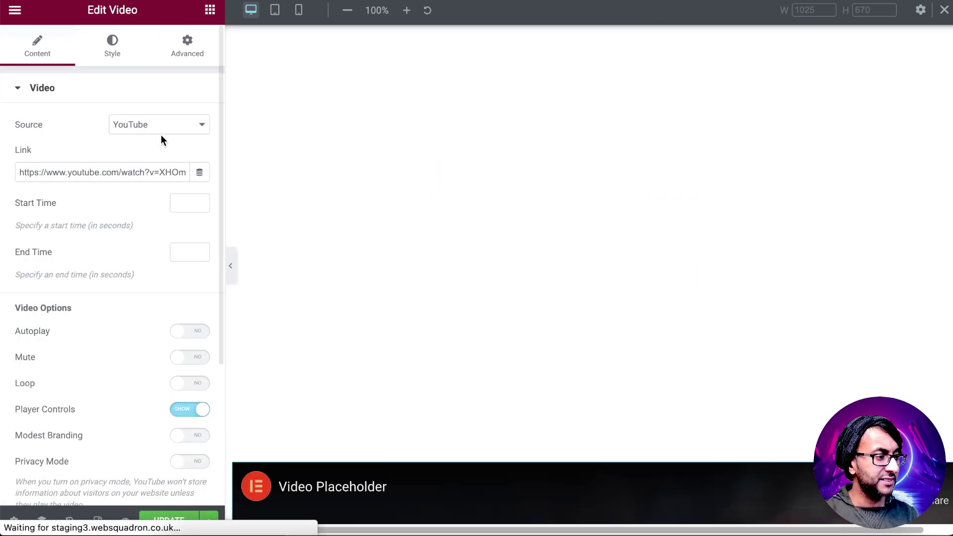
Set the video source to YouTube, paste the lava link, and delete the empty widget.
left_click(152, 130)
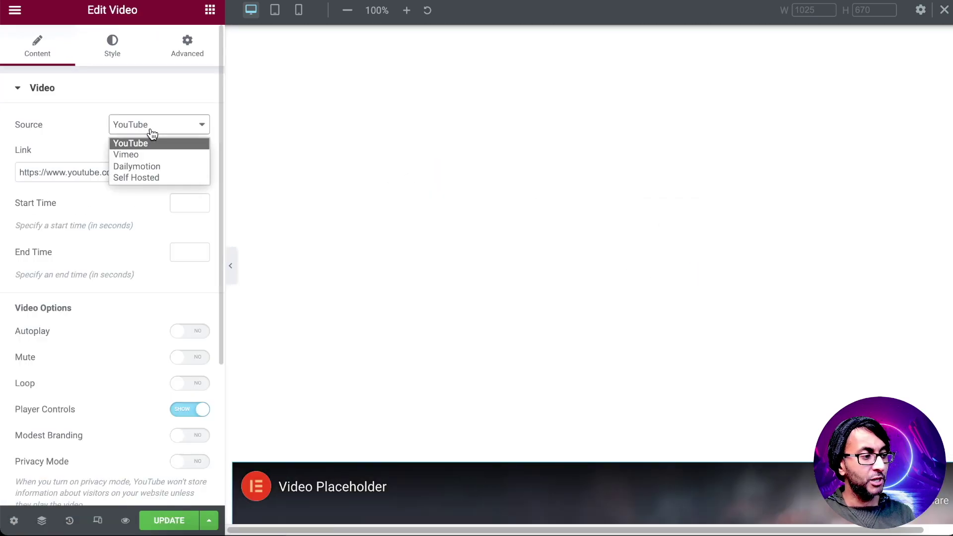
left_click(154, 177)
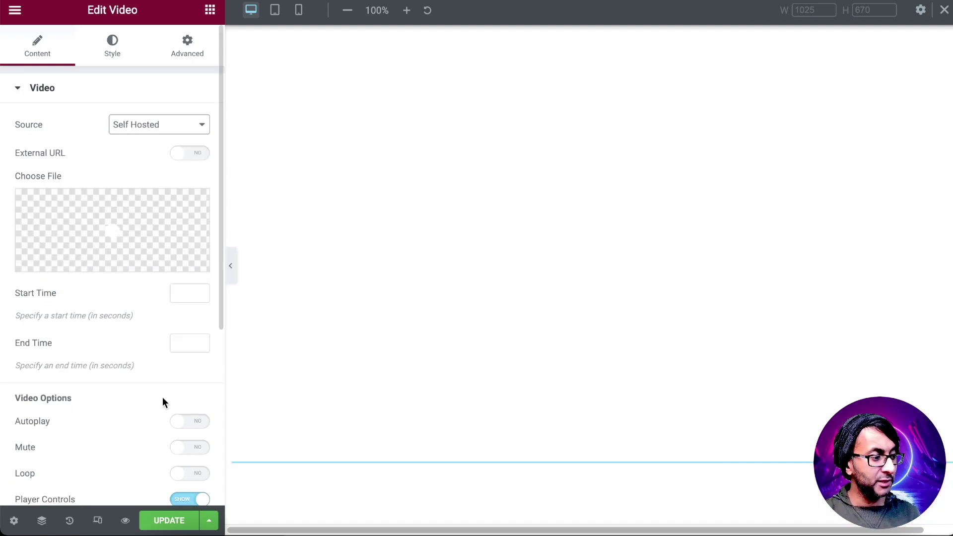
scroll(162, 397, "down", 3)
scroll(147, 404, "down", 2)
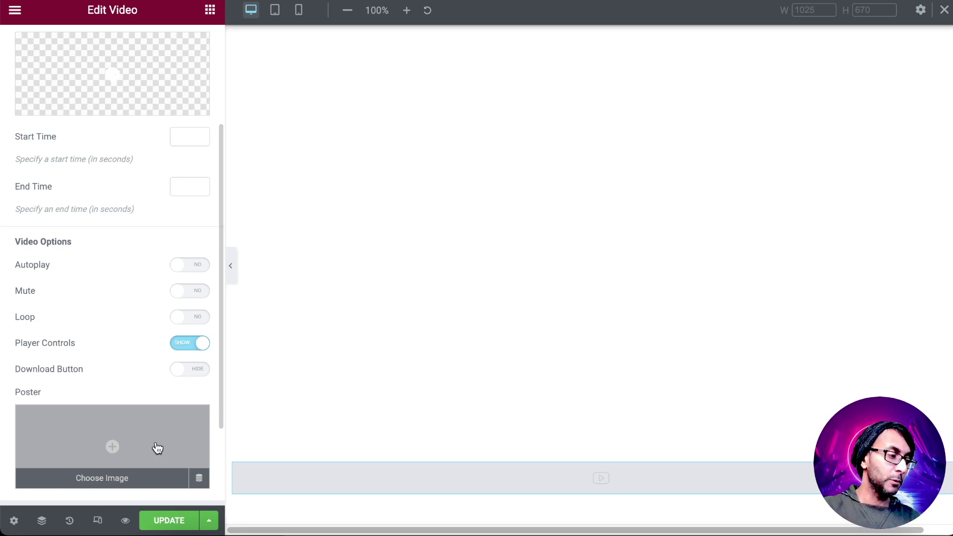
scroll(202, 274, "up", 5)
left_click(166, 132)
left_click(160, 142)
triple_click(146, 174)
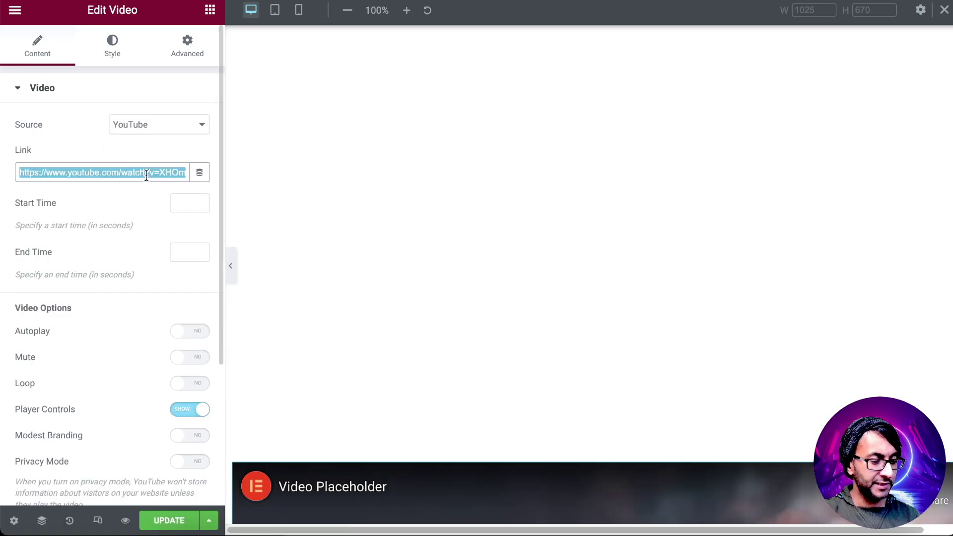
key("BackSpace")
key("ctrl+v")
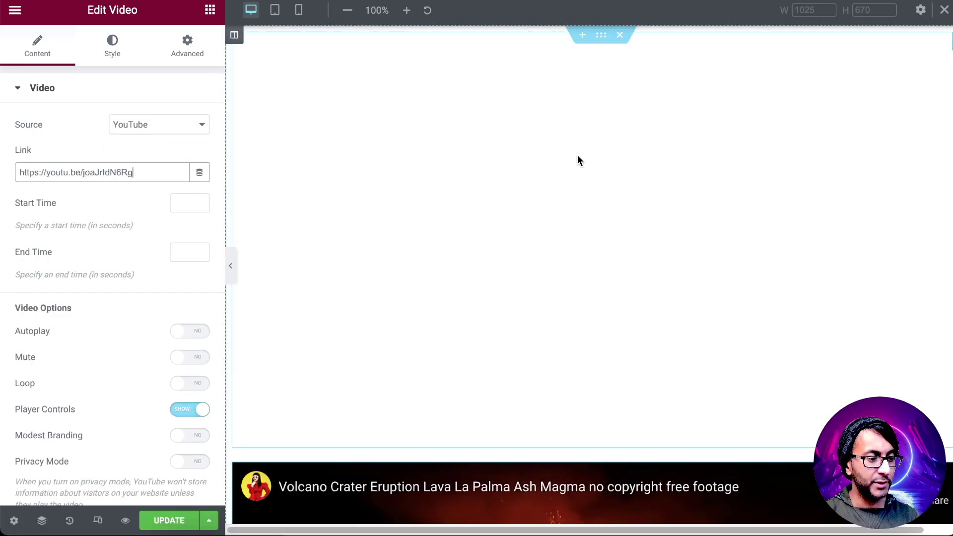
right_click(509, 316)
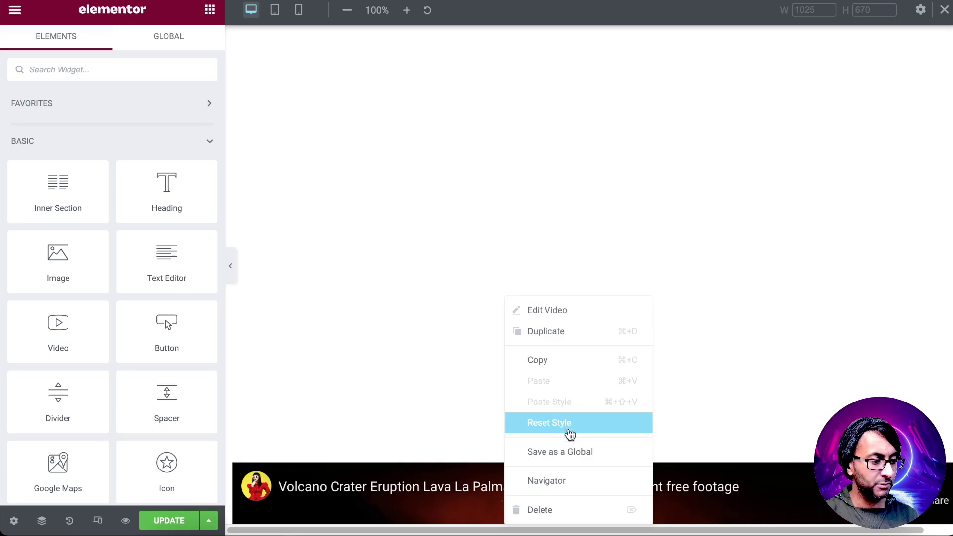
left_click(580, 516)
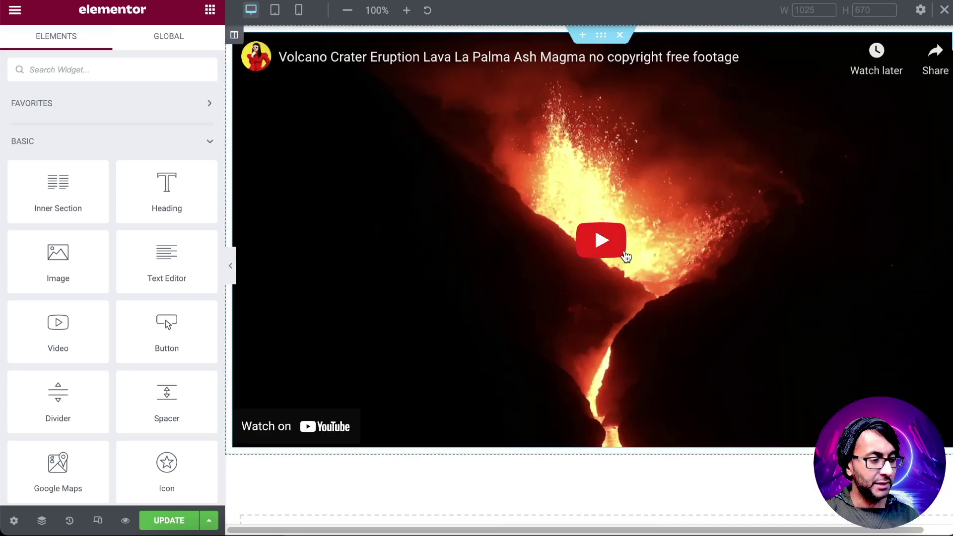
Turn on Autoplay, Play On Mobile, Mute and Loop, and hide the player controls.
left_click(319, 246)
left_click(194, 332)
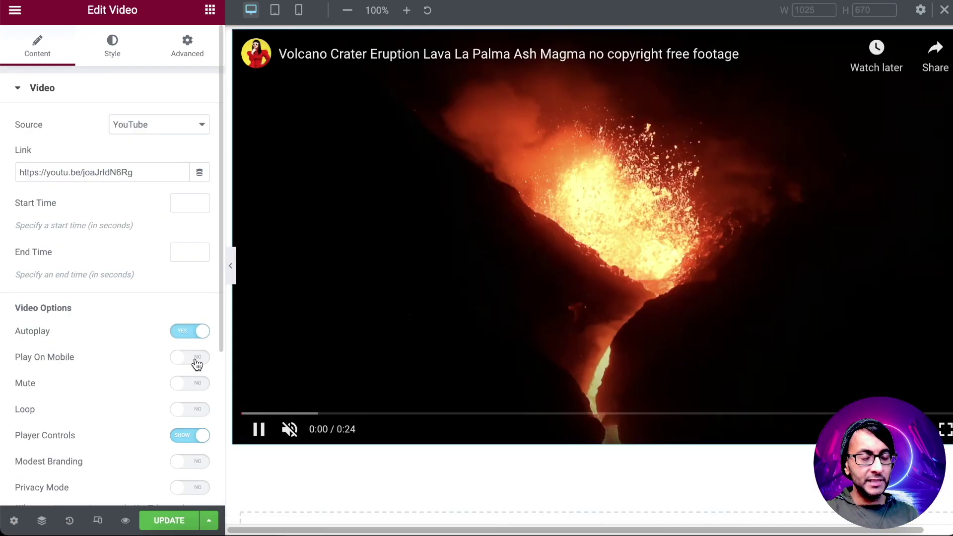
left_click(196, 363)
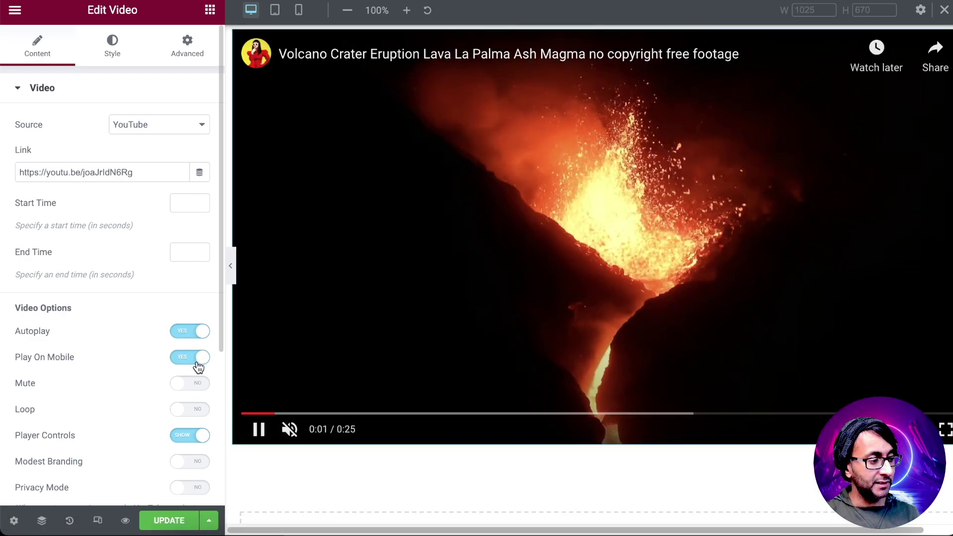
left_click(198, 383)
left_click(197, 411)
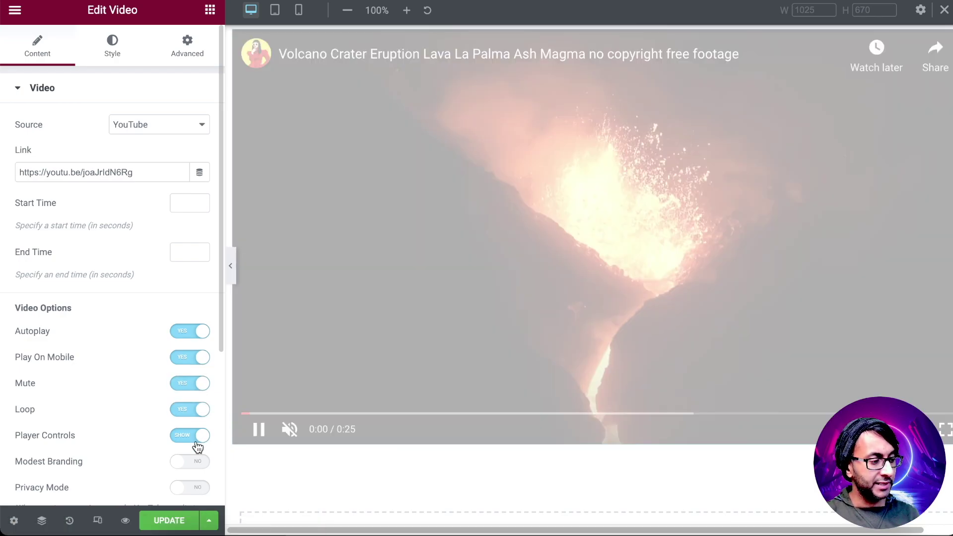
left_click(192, 437)
scroll(164, 340, "down", 4)
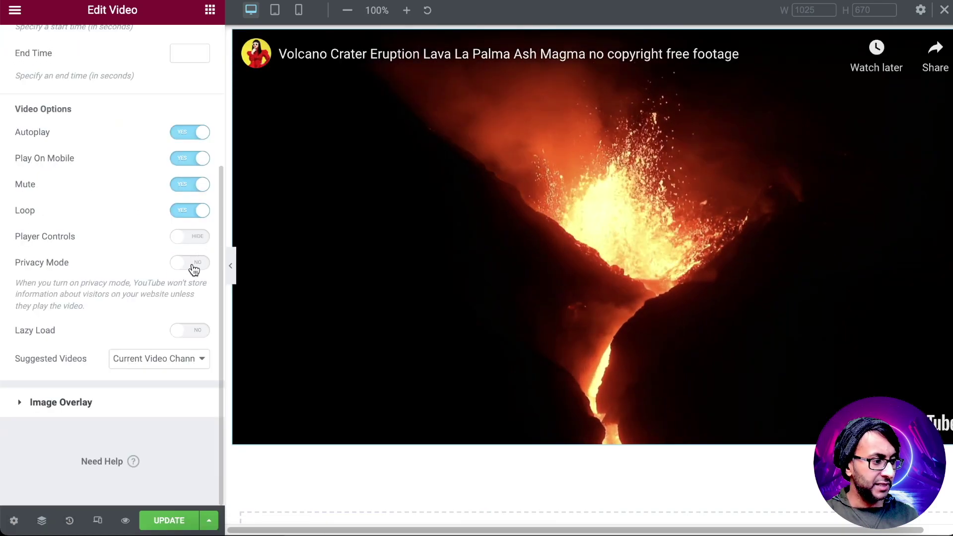
Enable Privacy Mode, limit suggested videos to the current channel, and update the page.
left_click(193, 268)
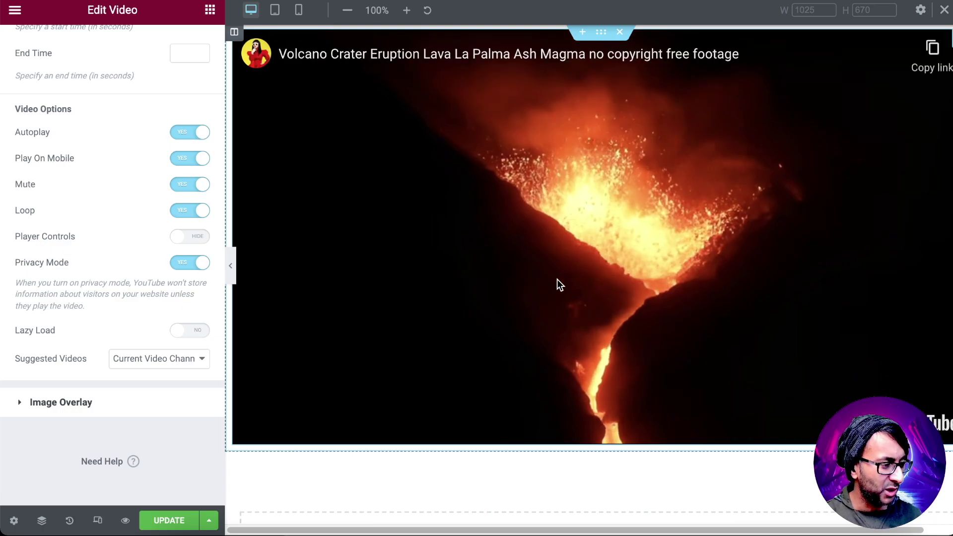
left_click(173, 364)
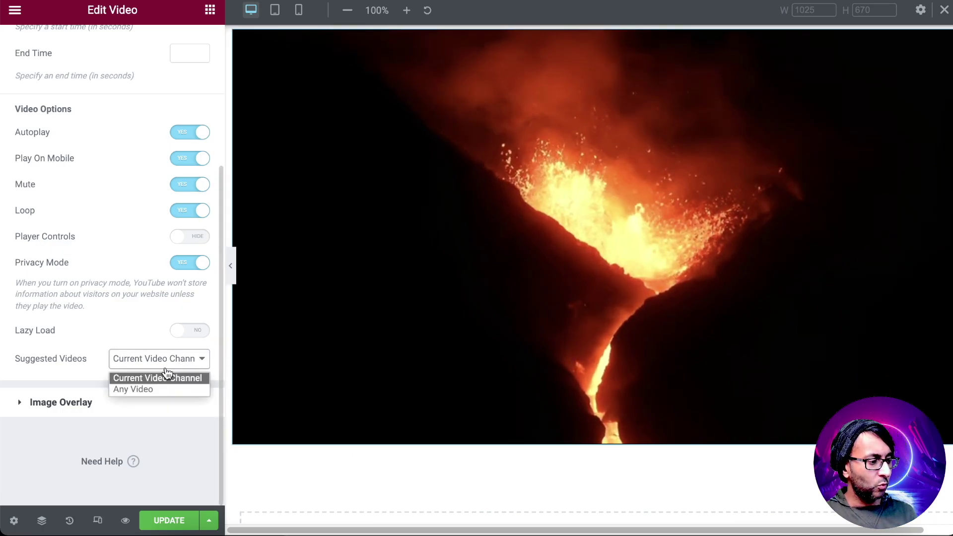
left_click(166, 378)
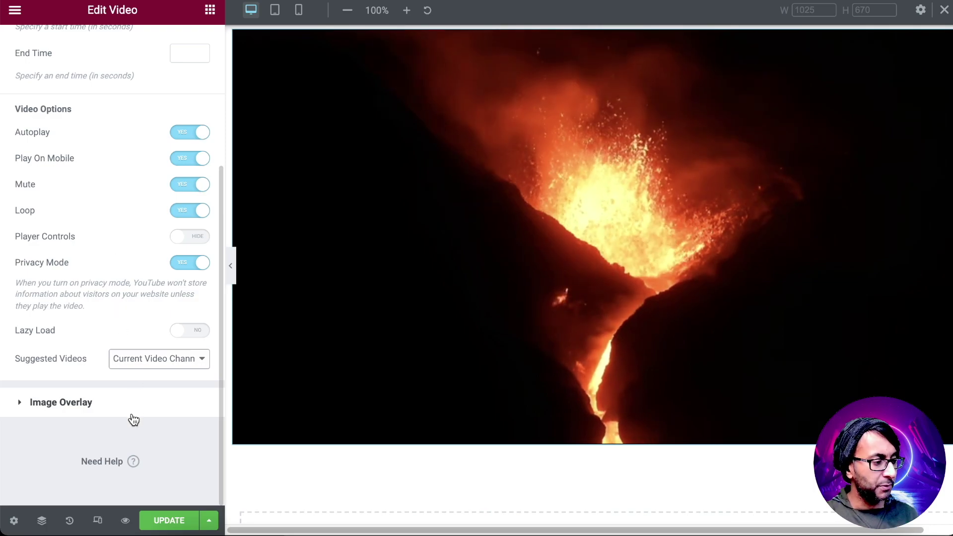
left_click(173, 521)
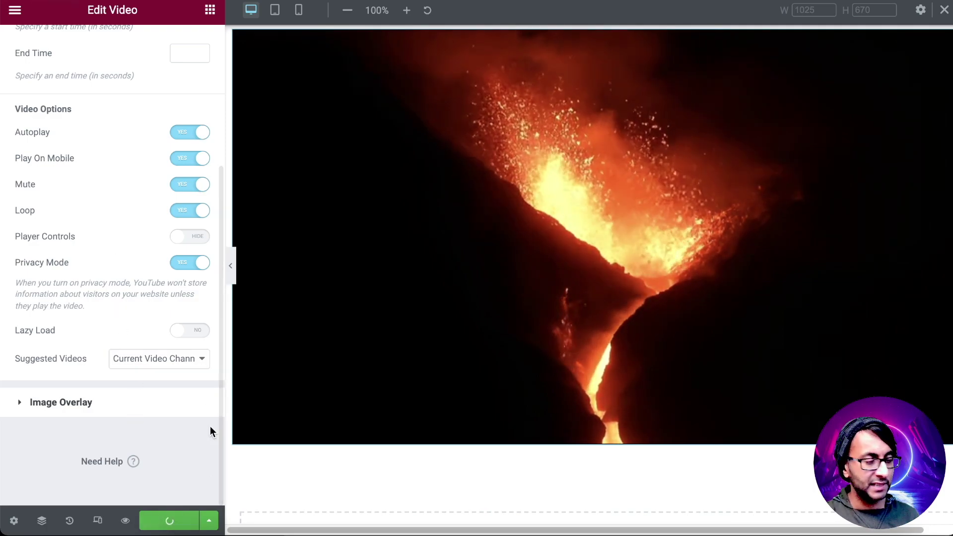
scroll(143, 292, "up", 4)
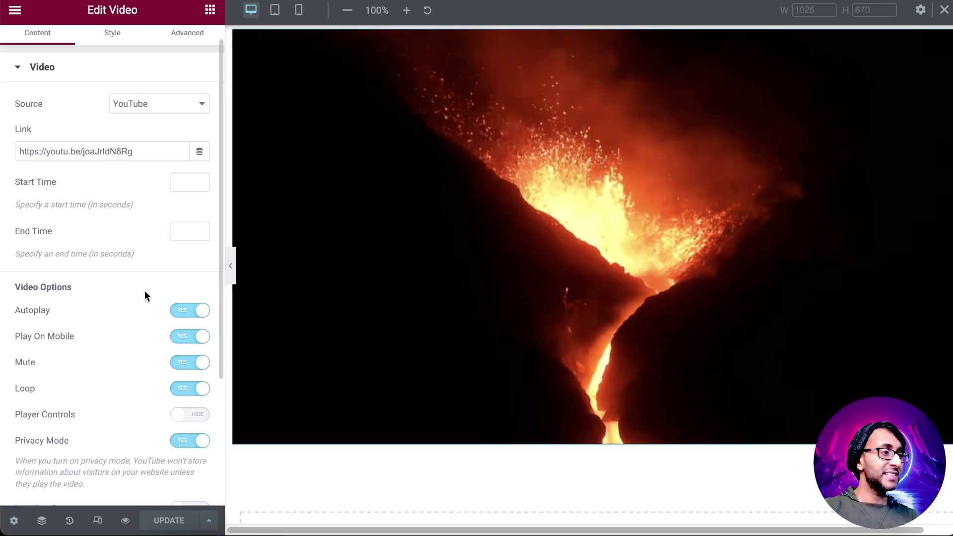
Switch the video's Mask on in Advanced and, after trying Triangle and Sketch, set Shape to Custom.
scroll(135, 144, "up", 1)
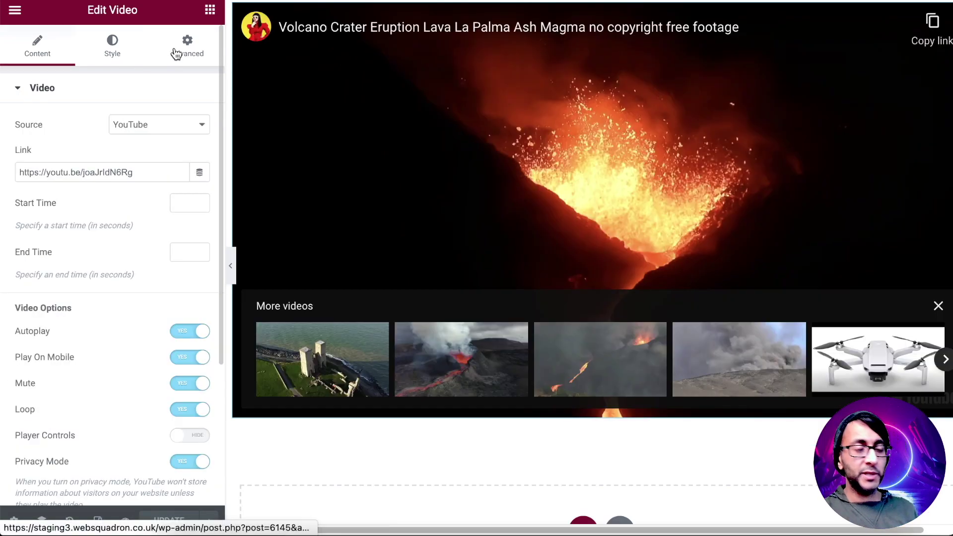
left_click(176, 54)
scroll(95, 308, "down", 3)
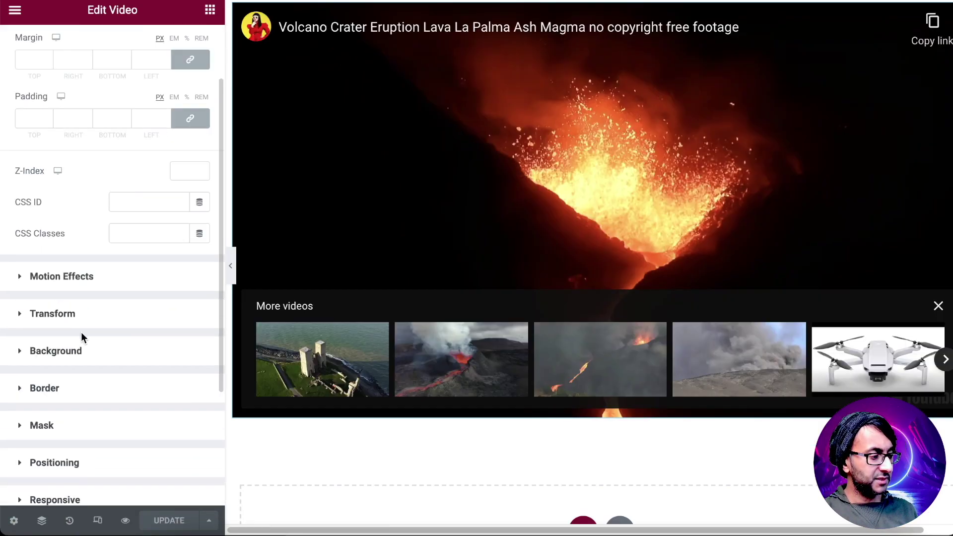
left_click(70, 425)
left_click(190, 306)
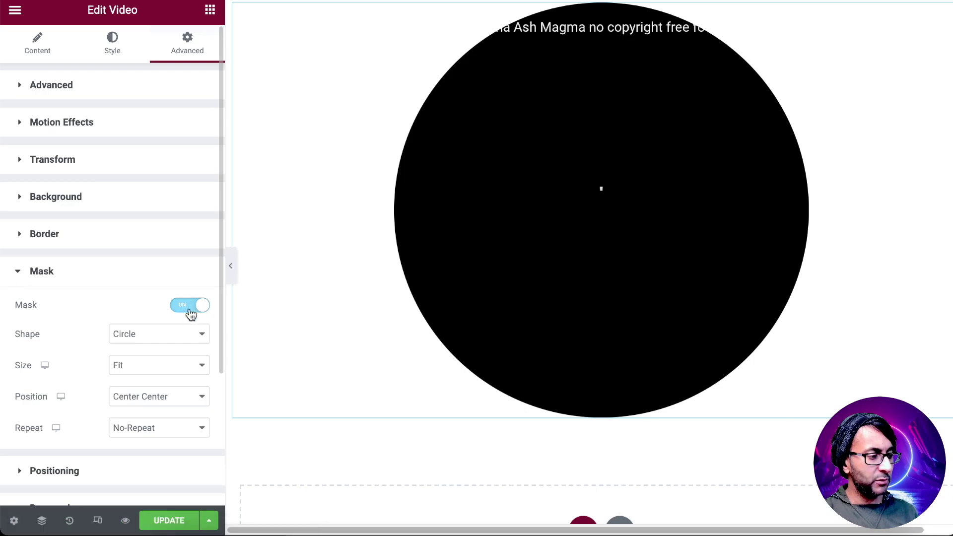
left_click(175, 335)
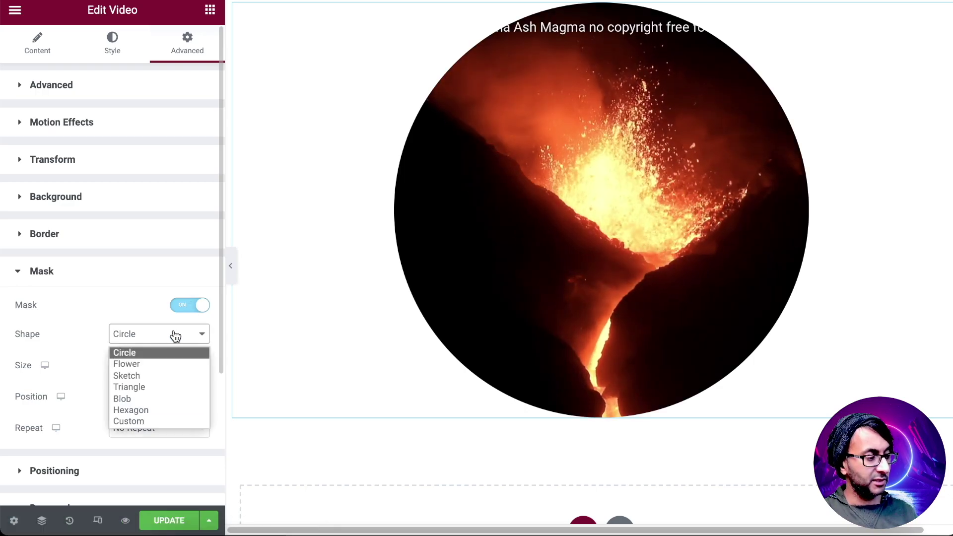
left_click(168, 387)
left_click(177, 337)
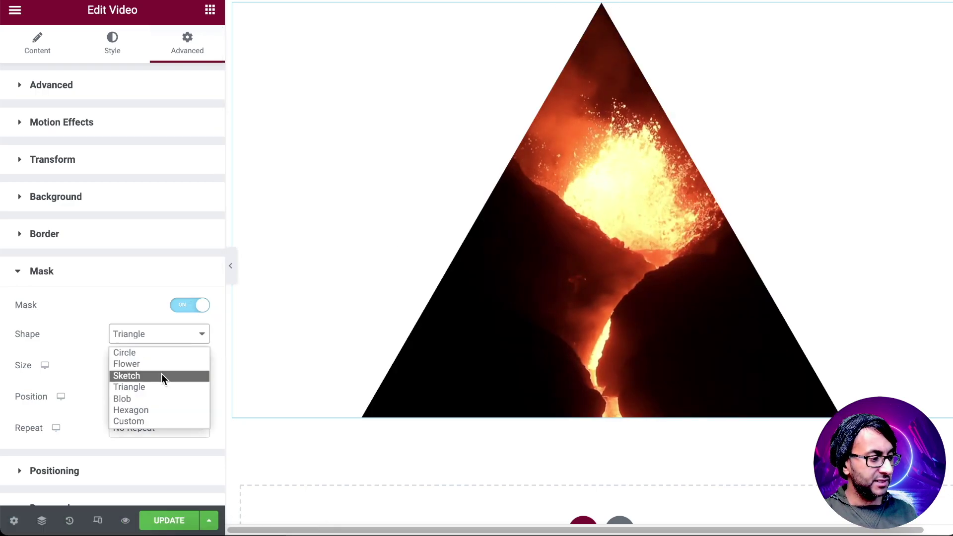
left_click(162, 376)
left_click(178, 334)
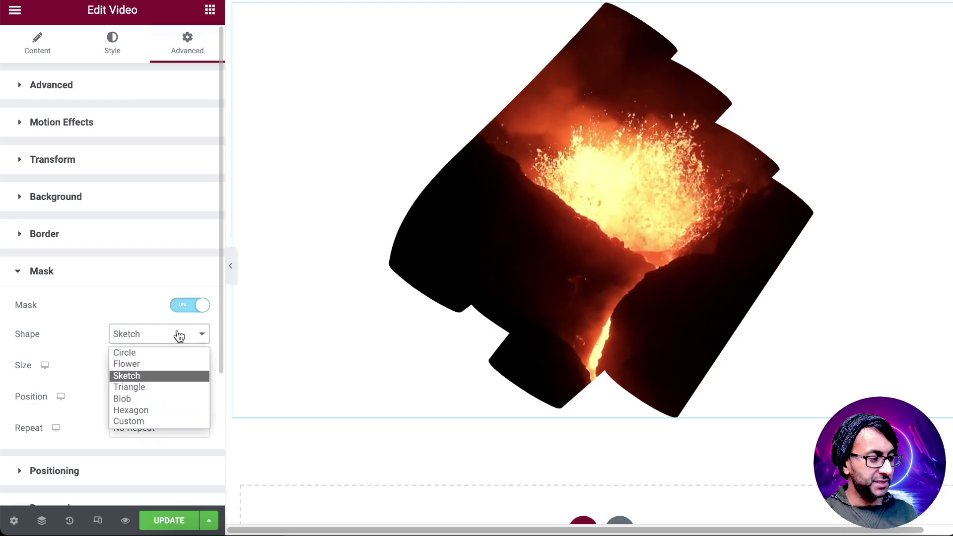
left_click(154, 420)
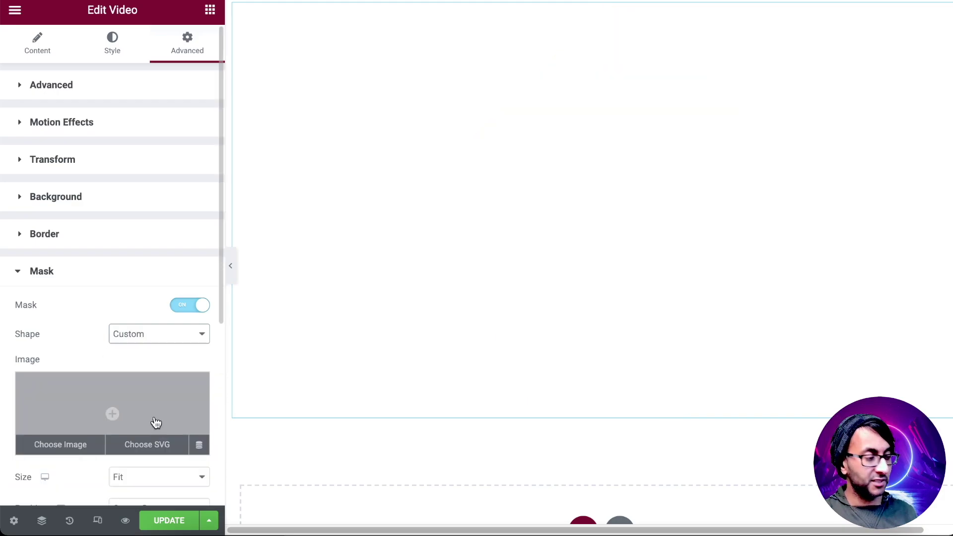
Insert image2vector-1-1.svg as the mask instead of the creature silhouette, then update the page.
left_click(148, 445)
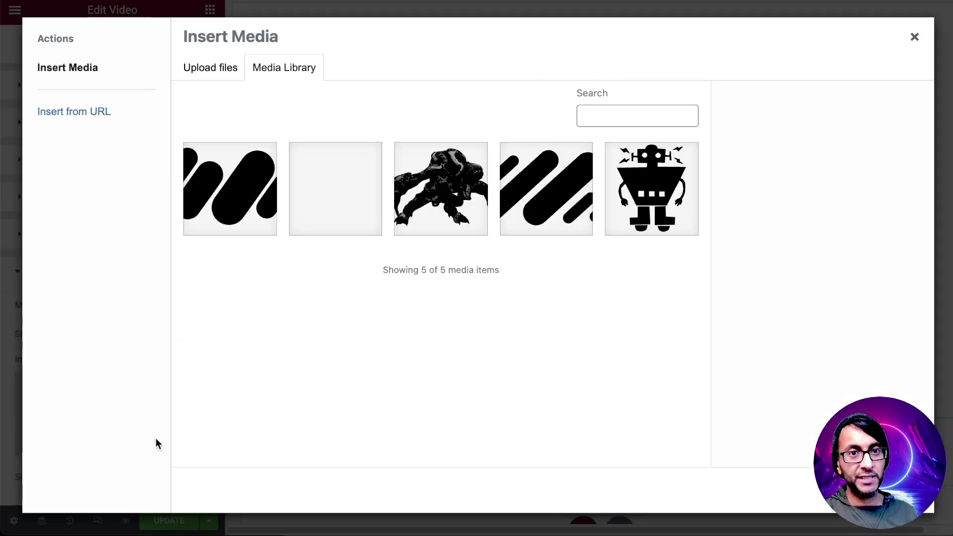
left_click(268, 183)
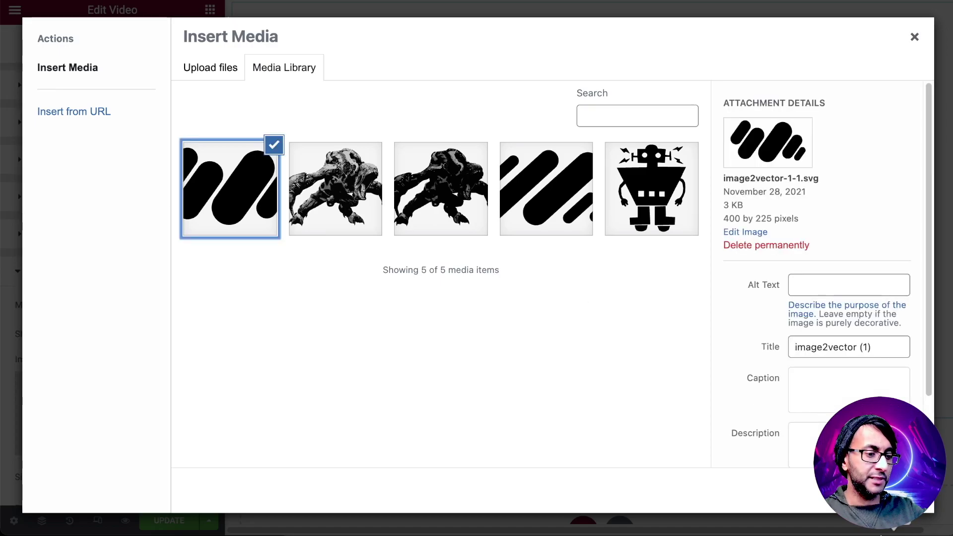
left_click(460, 204)
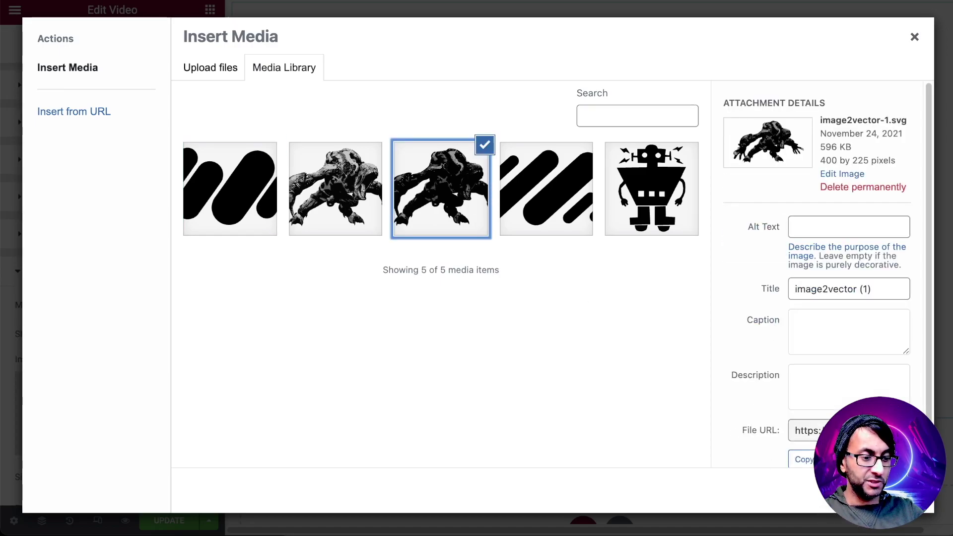
left_click(888, 490)
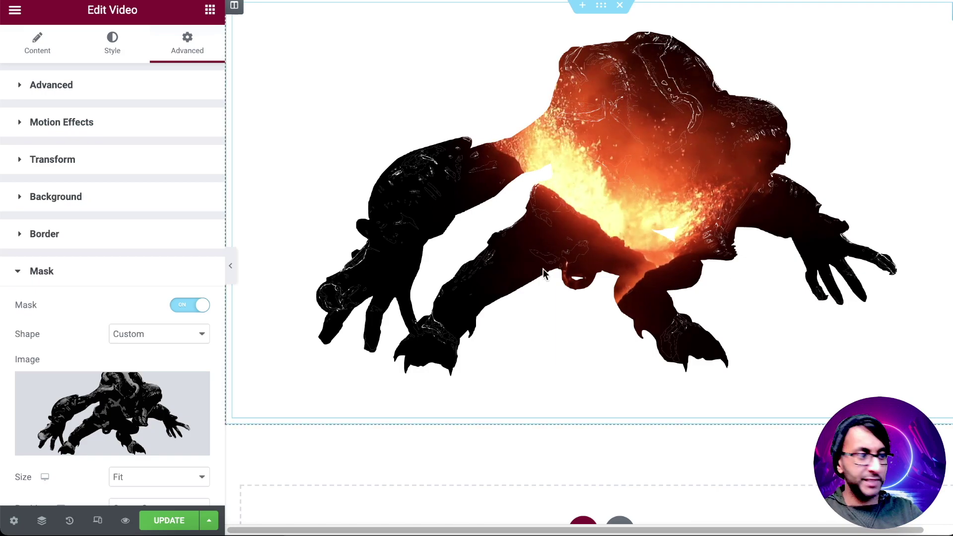
left_click(112, 417)
left_click(239, 200)
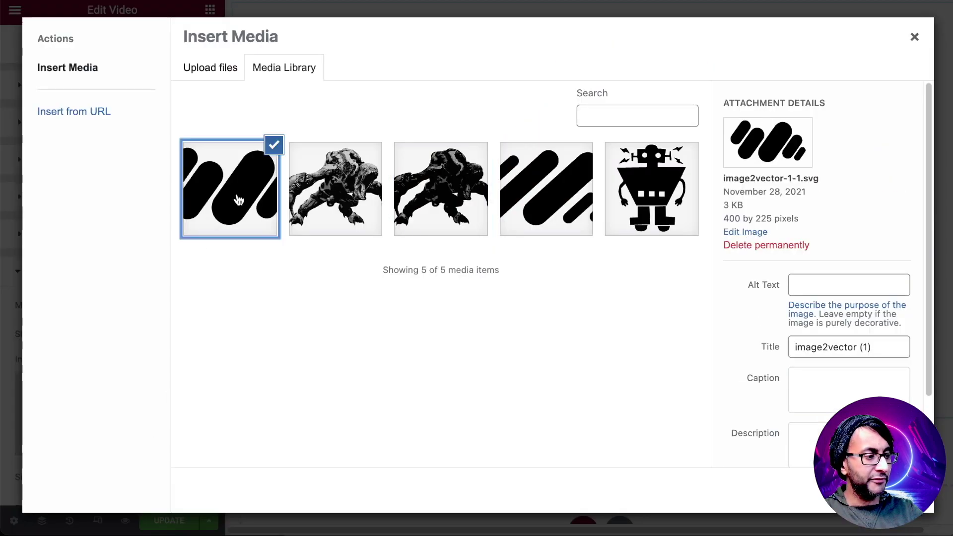
left_click(888, 490)
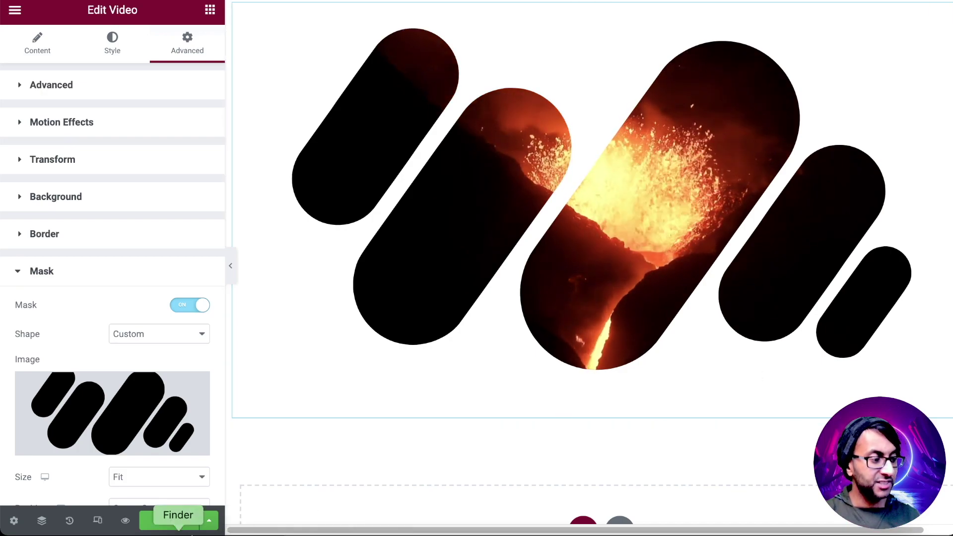
left_click(179, 520)
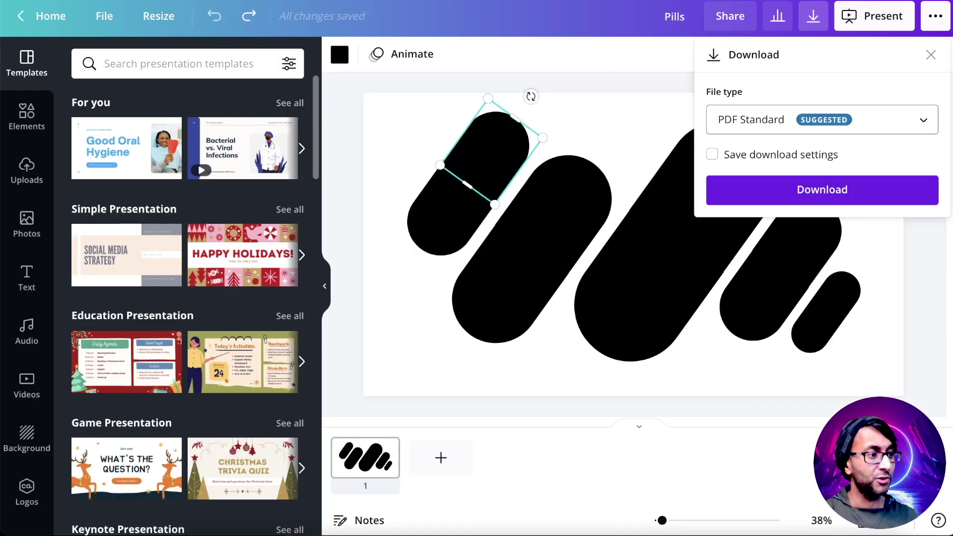
left_click(931, 55)
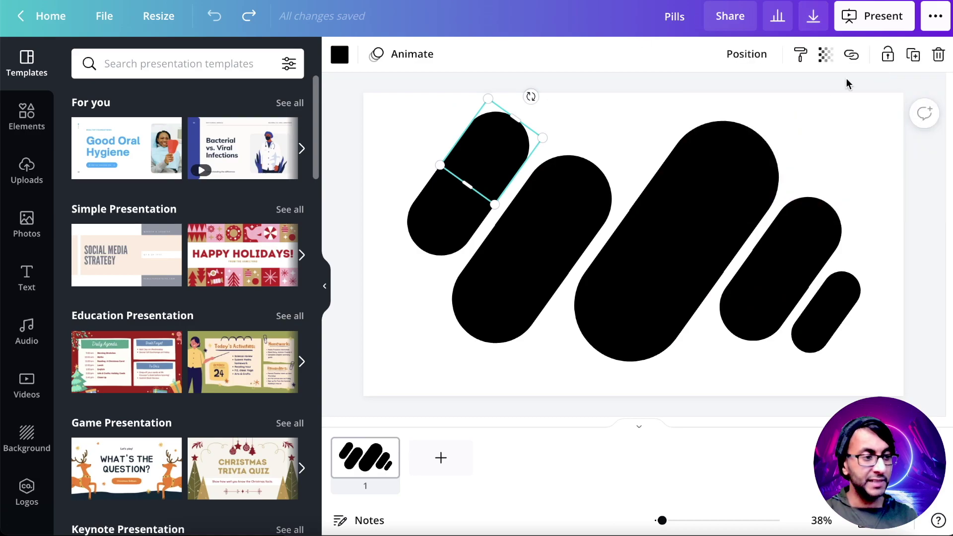
left_click_drag(455, 186, 446, 222)
key("ctrl+z")
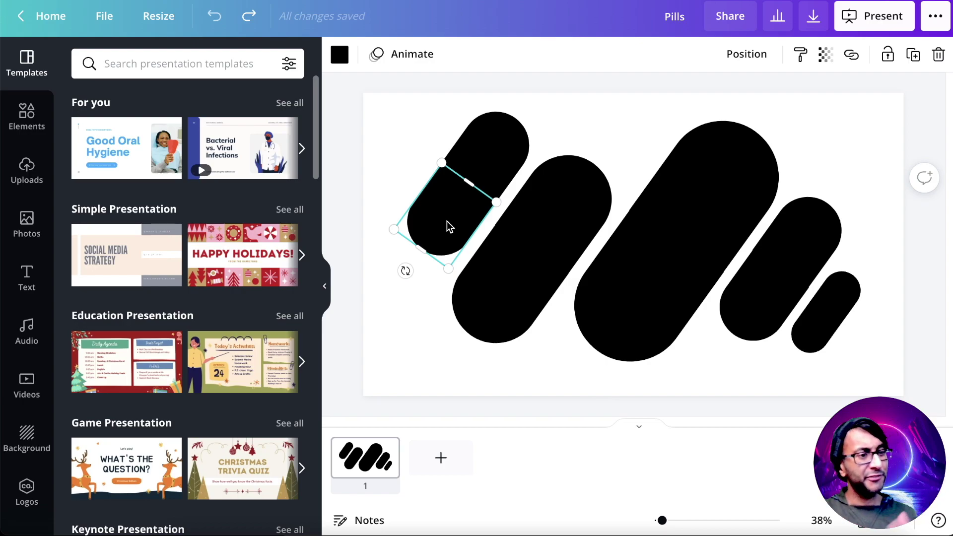
left_click(812, 16)
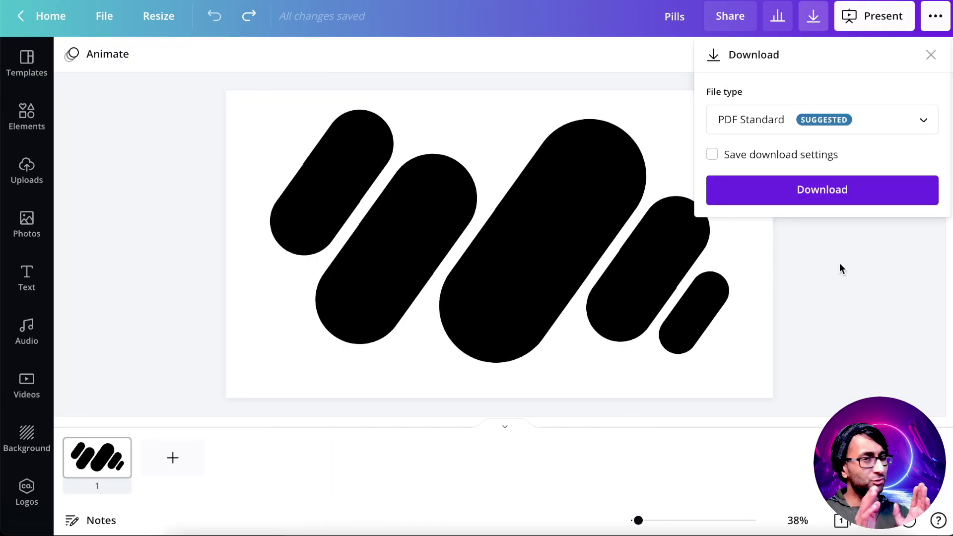
Review the file types, keep PDF Standard, and close Canva's Download panel.
left_click(846, 128)
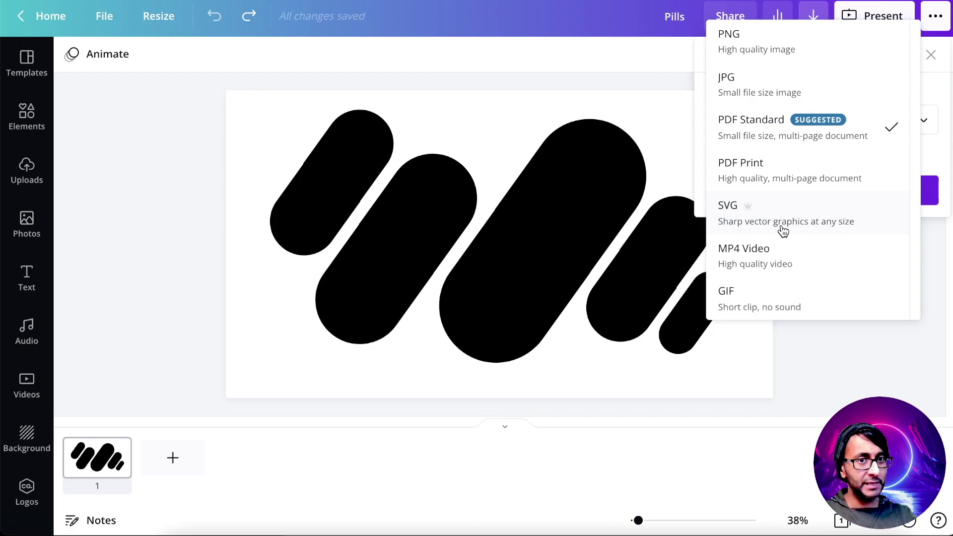
left_click(256, 120)
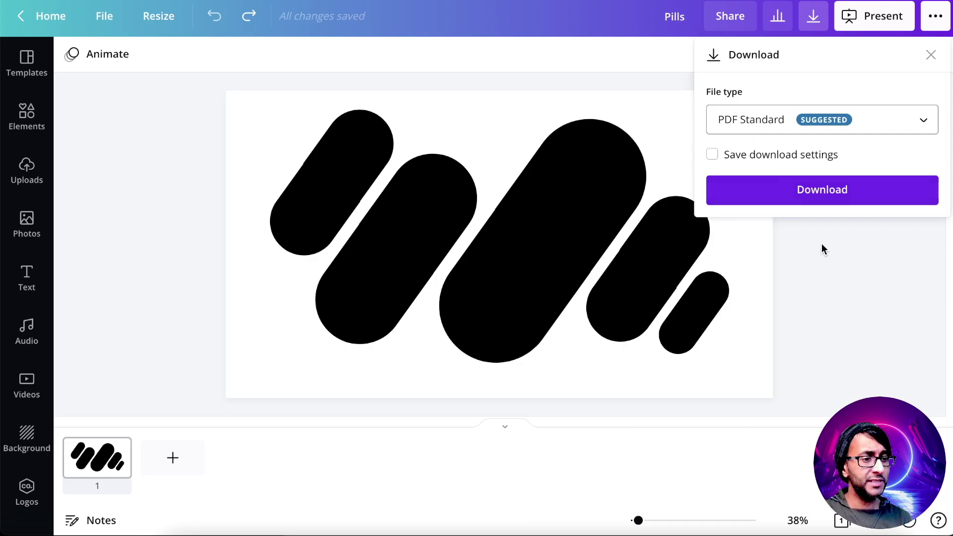
left_click(857, 319)
Delete the five pills and the leftover half-pill, then add a heading for WEB SQUADRON.
left_click_drag(854, 302, 167, 208)
key("Delete")
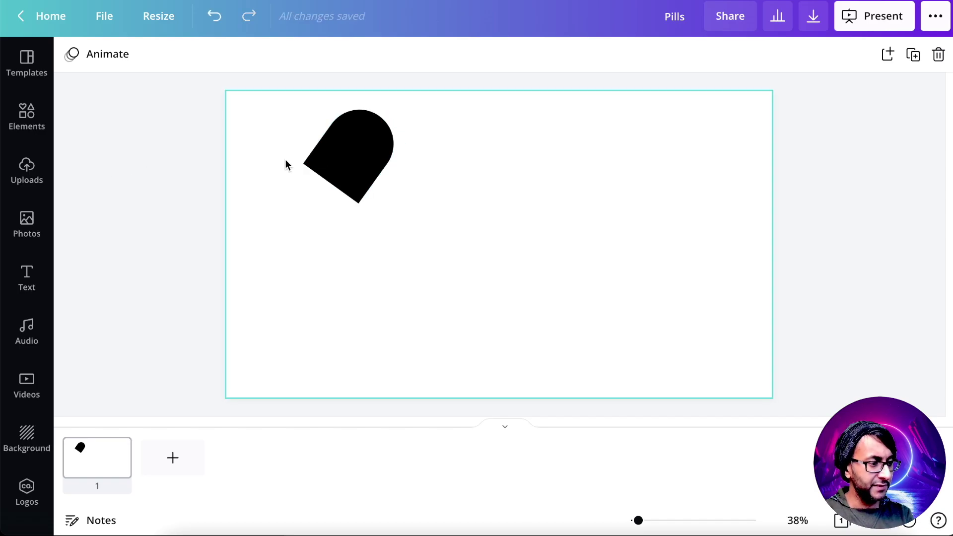
left_click(332, 164)
key("Delete")
left_click(27, 278)
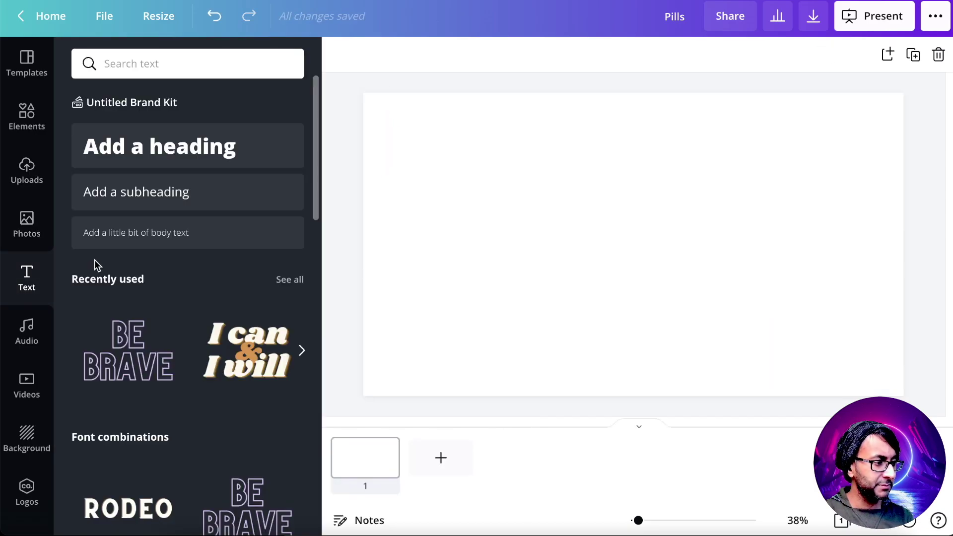
left_click(149, 149)
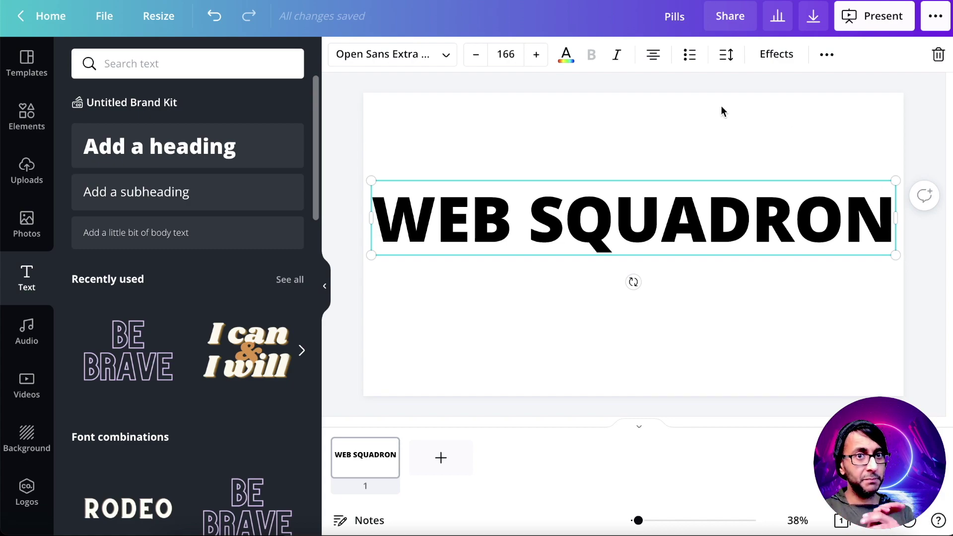
Download the WEB SQUADRON design as a PNG with Transparent background, saving 'Pills (1).png'.
left_click(813, 16)
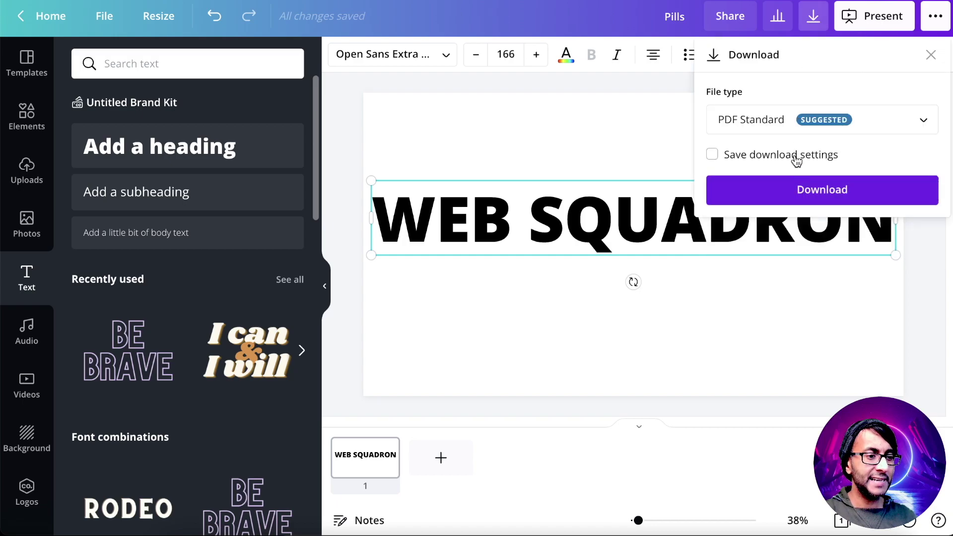
left_click(796, 122)
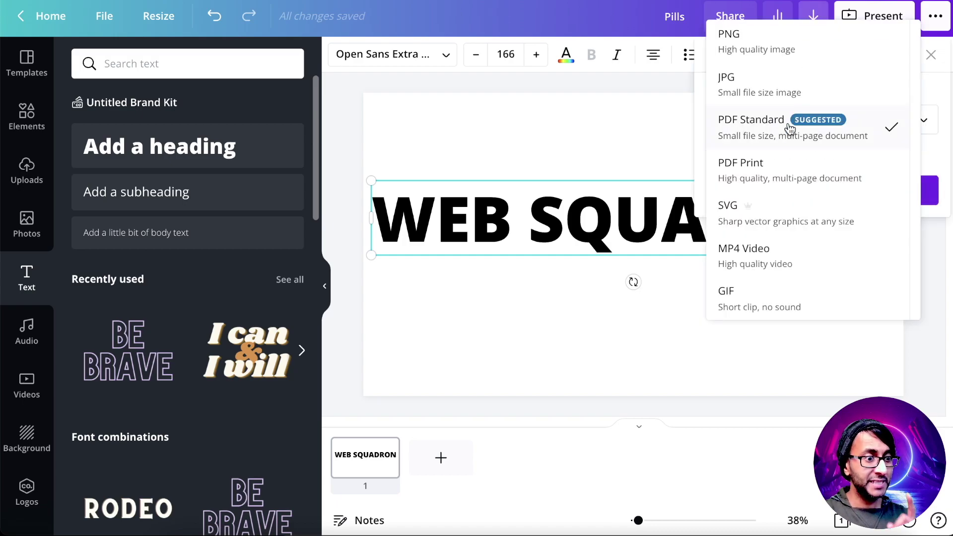
left_click(789, 53)
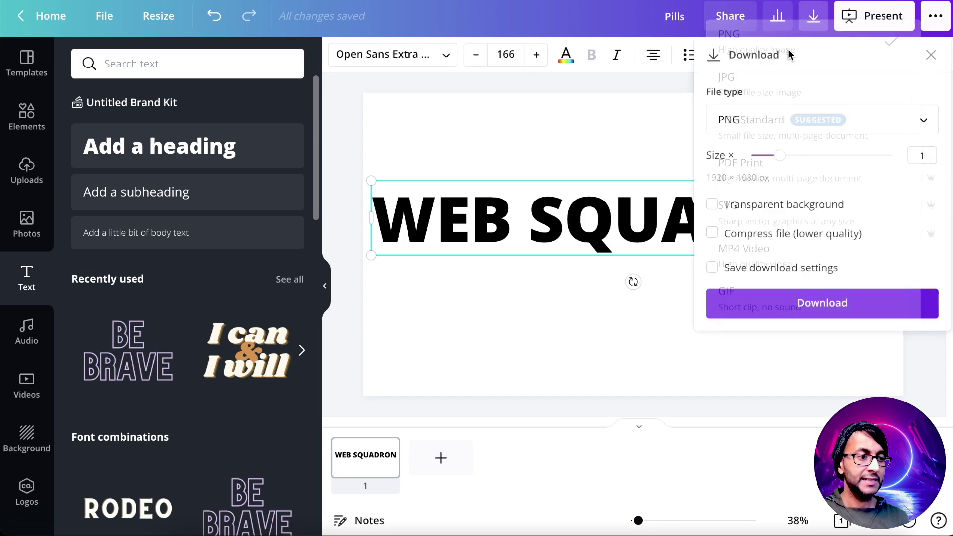
left_click(787, 205)
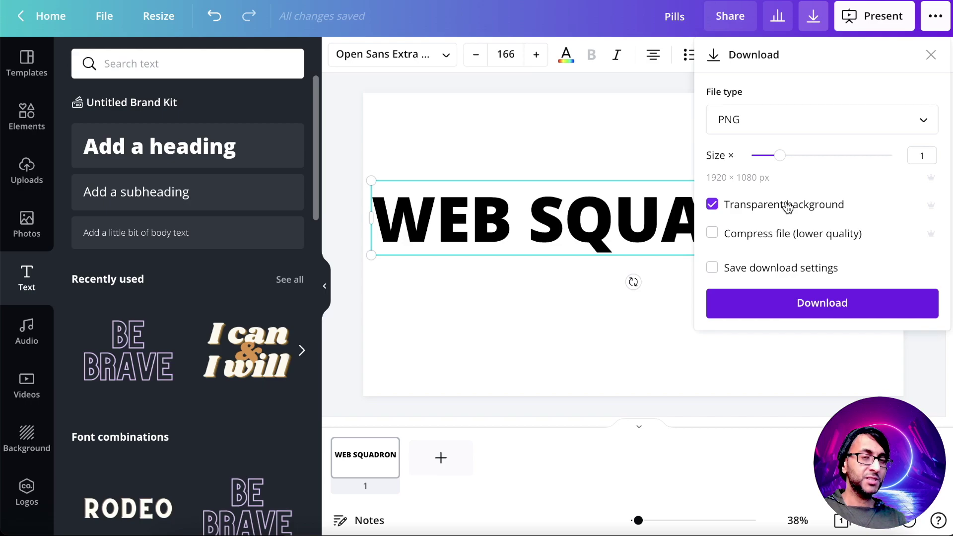
left_click(830, 305)
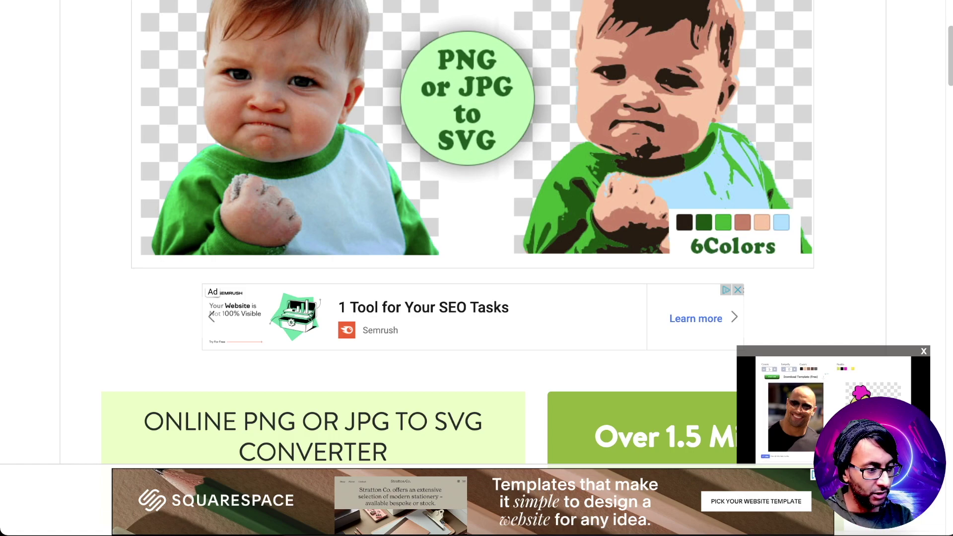
Upload Pills (1).png, set Colors to 1, generate, and download image2vector (1).svg.
scroll(418, 197, "down", 12)
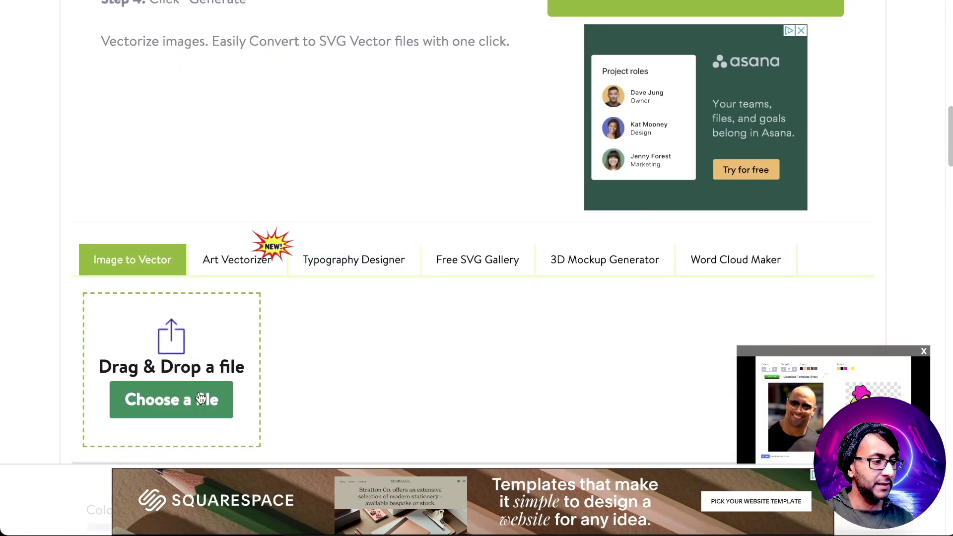
left_click(233, 401)
double_click(380, 73)
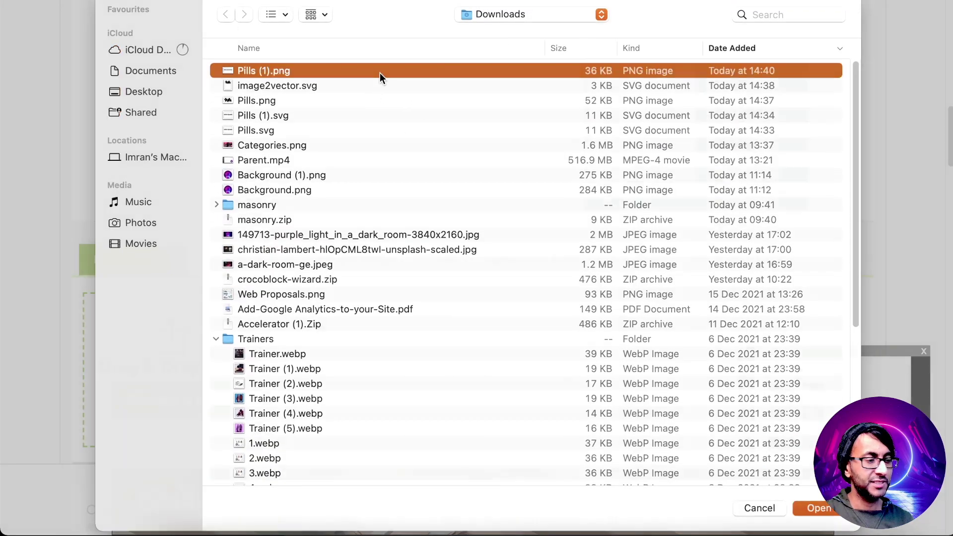
scroll(336, 350, "up", 2)
scroll(342, 351, "down", 9)
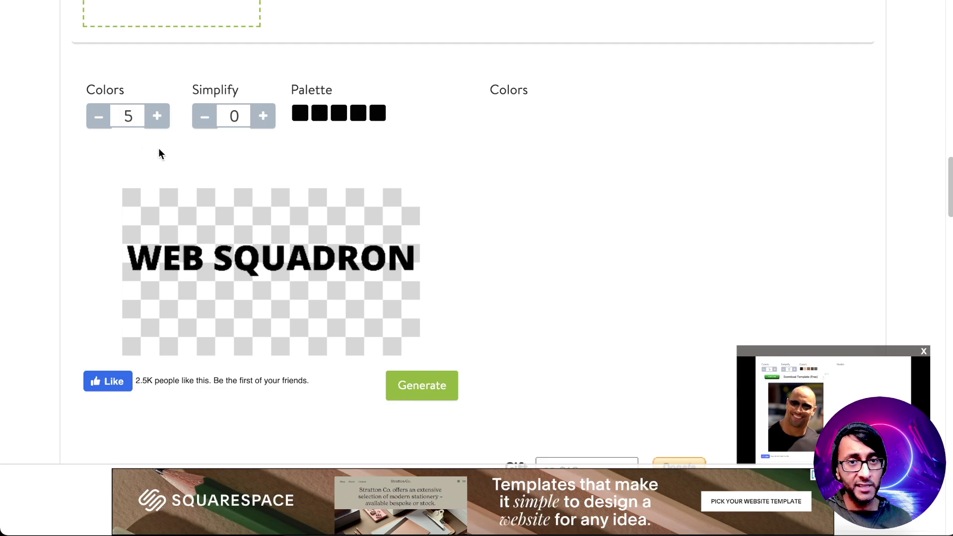
left_click(99, 119)
left_click(99, 119)
left_click(99, 119)
left_click(100, 119)
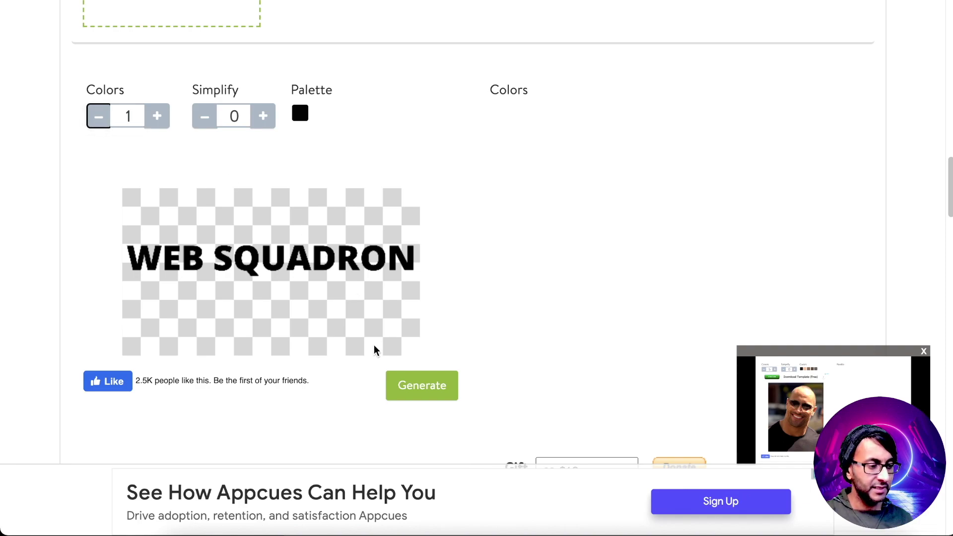
left_click(420, 389)
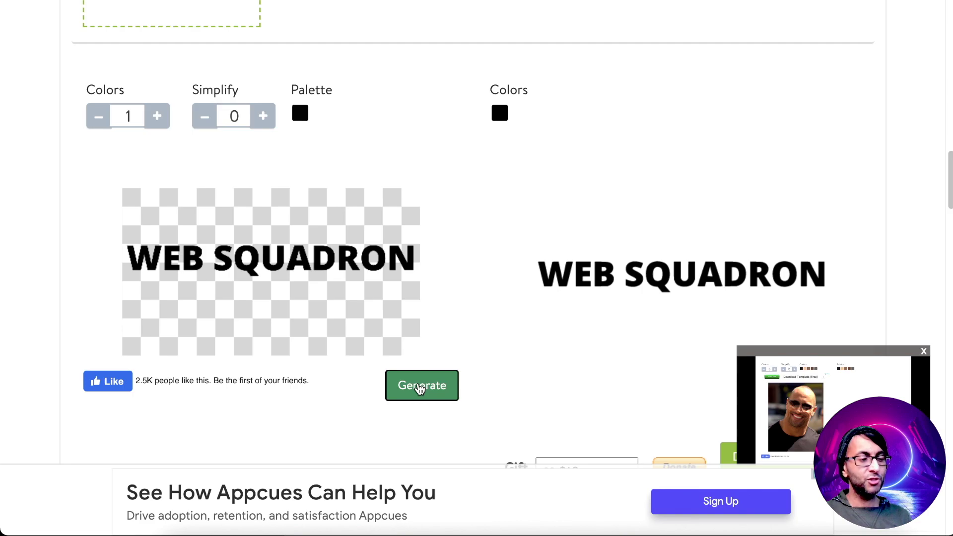
scroll(660, 325, "down", 5)
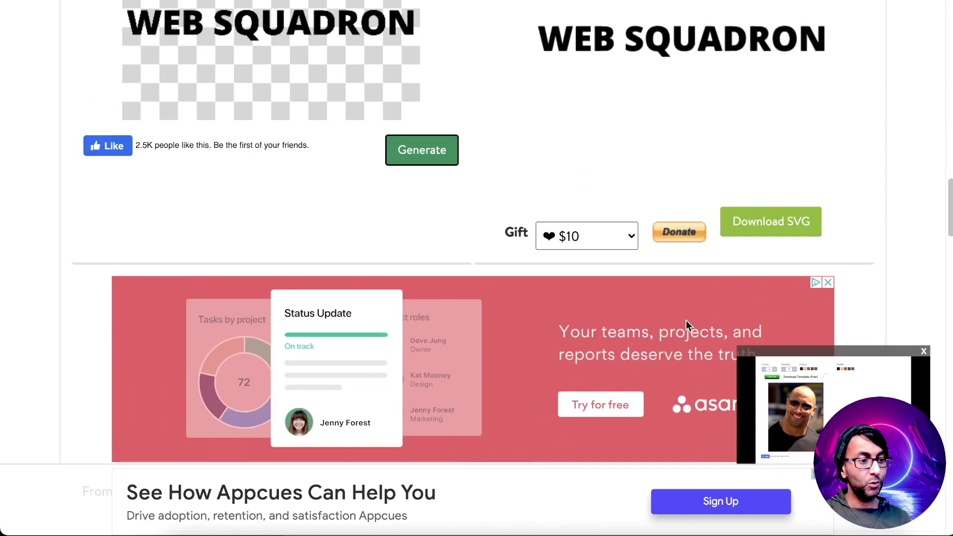
left_click(777, 232)
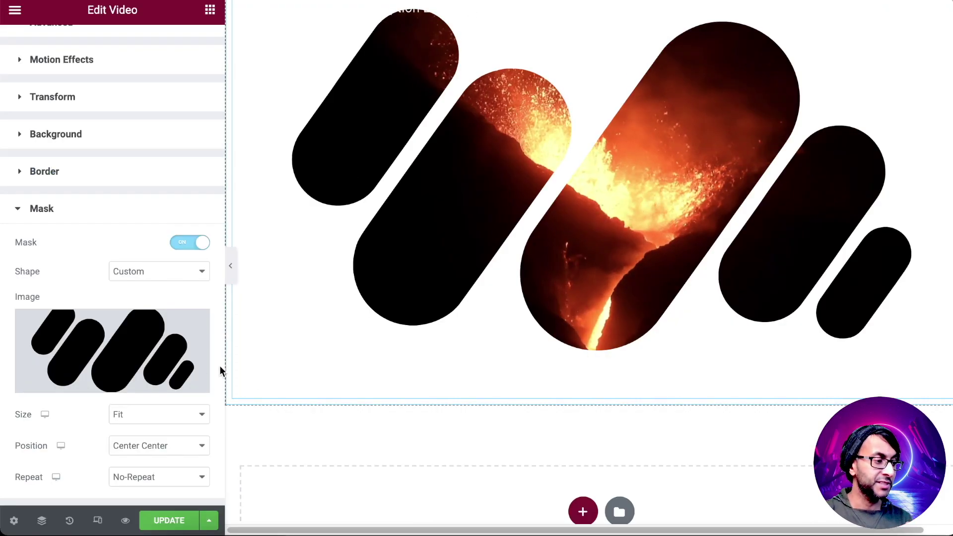
Upload image2vector (1).svg to the Media Library and insert it as the video's mask image.
mouse_move(128, 374)
left_click(144, 388)
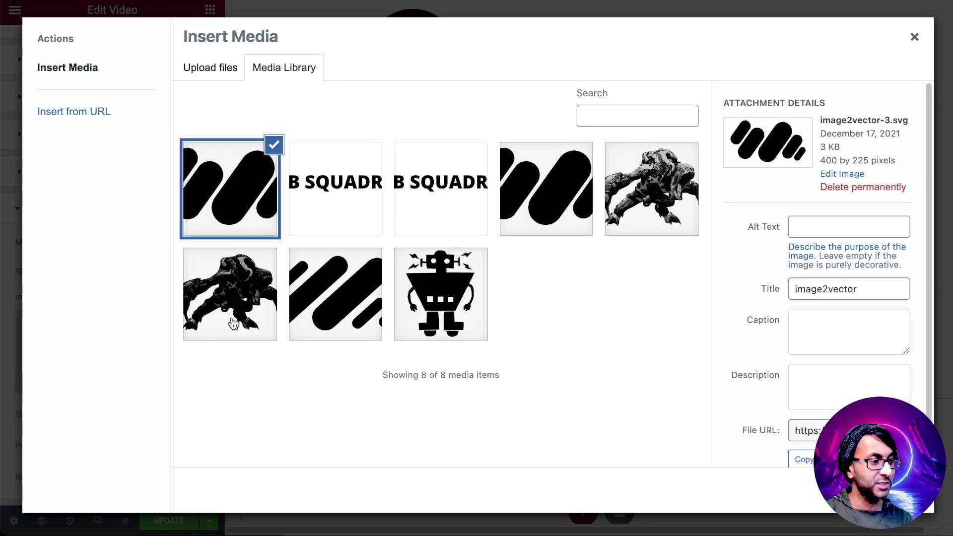
left_click(212, 73)
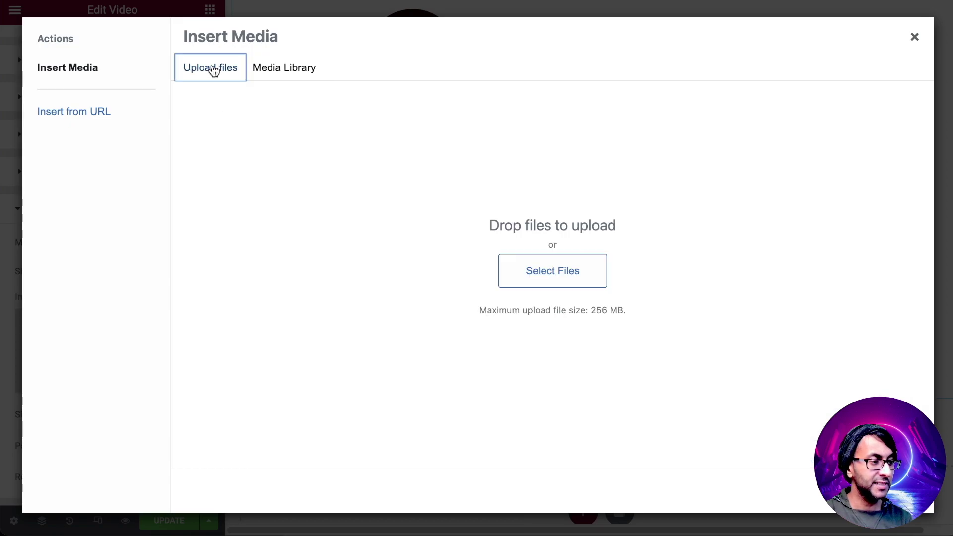
left_click(534, 276)
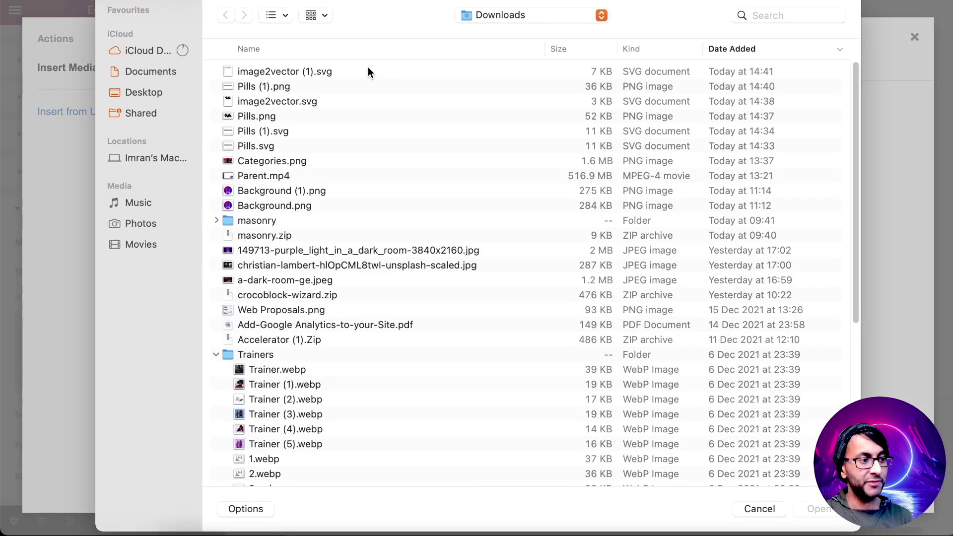
left_click(331, 69)
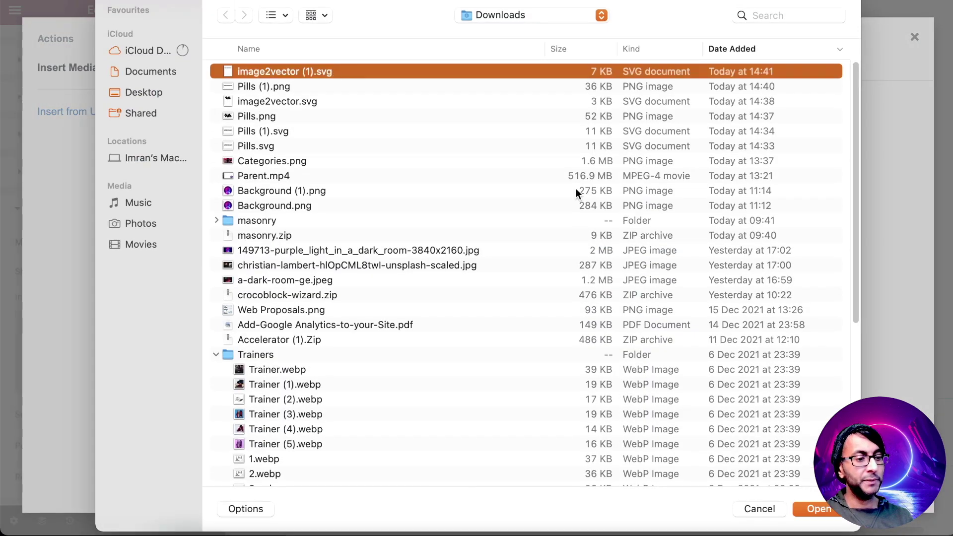
left_click(825, 511)
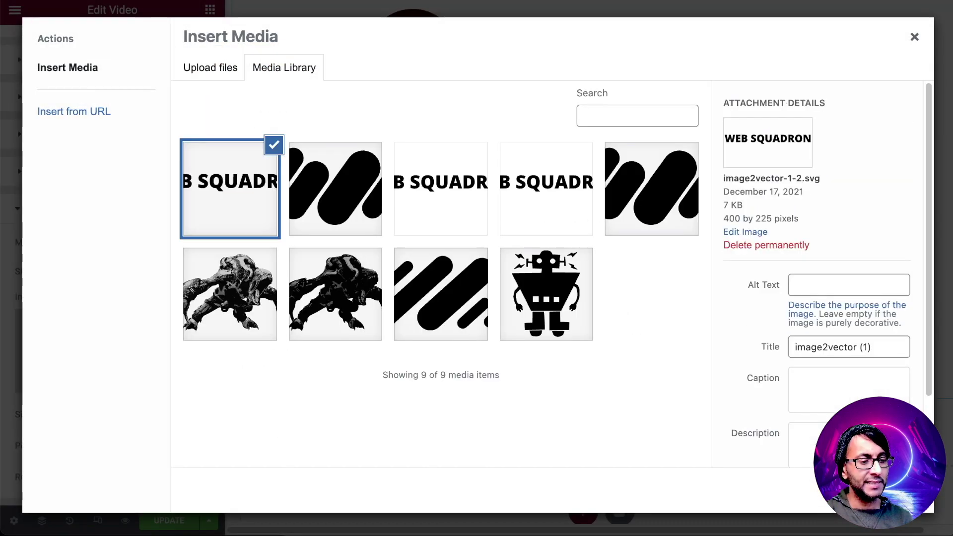
left_click(843, 496)
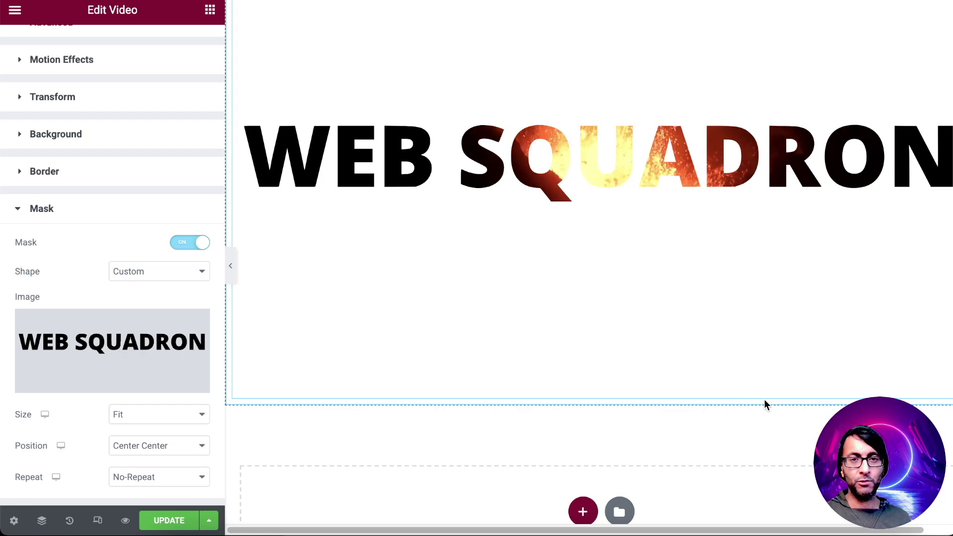
scroll(659, 161, "up", 1)
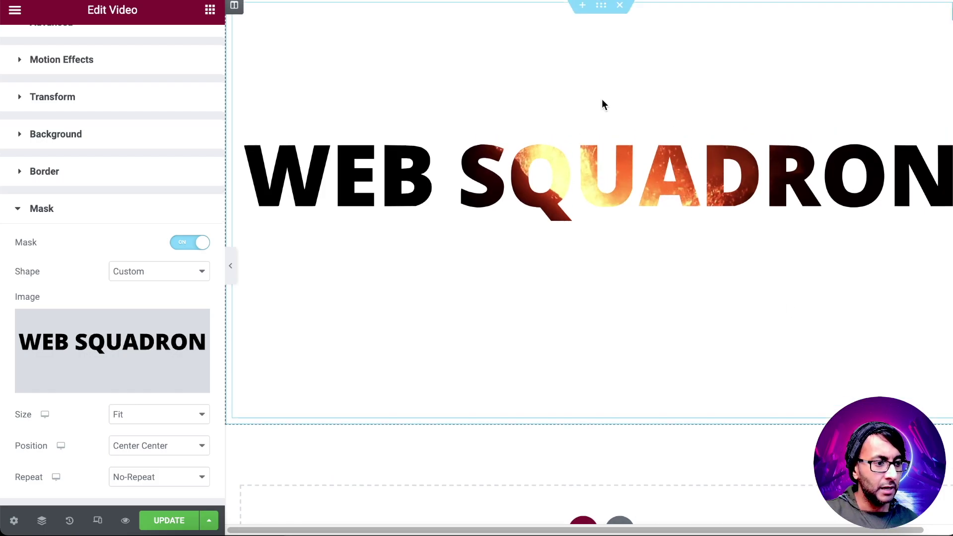
Give the section a Classic background using the dark grey Global Color instead of black.
left_click(601, 7)
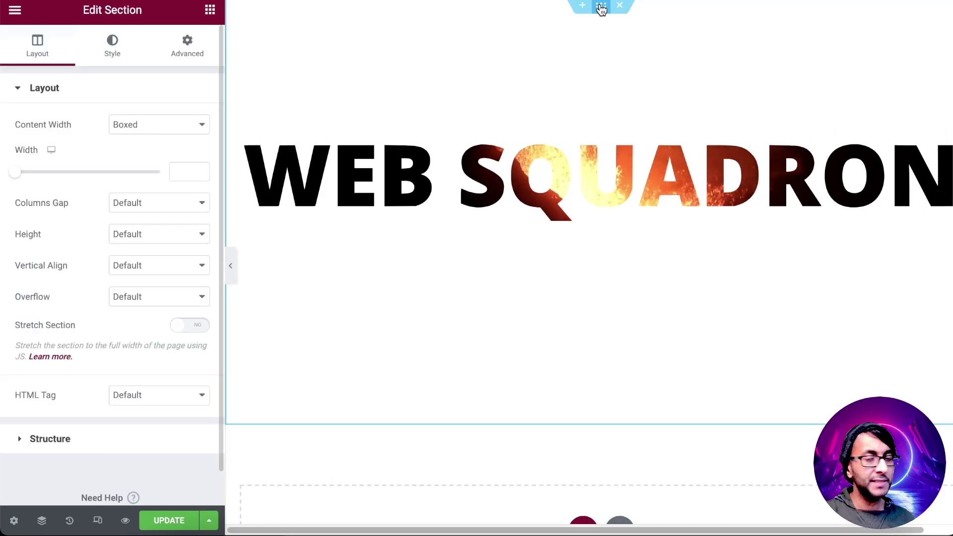
left_click(114, 54)
left_click(140, 156)
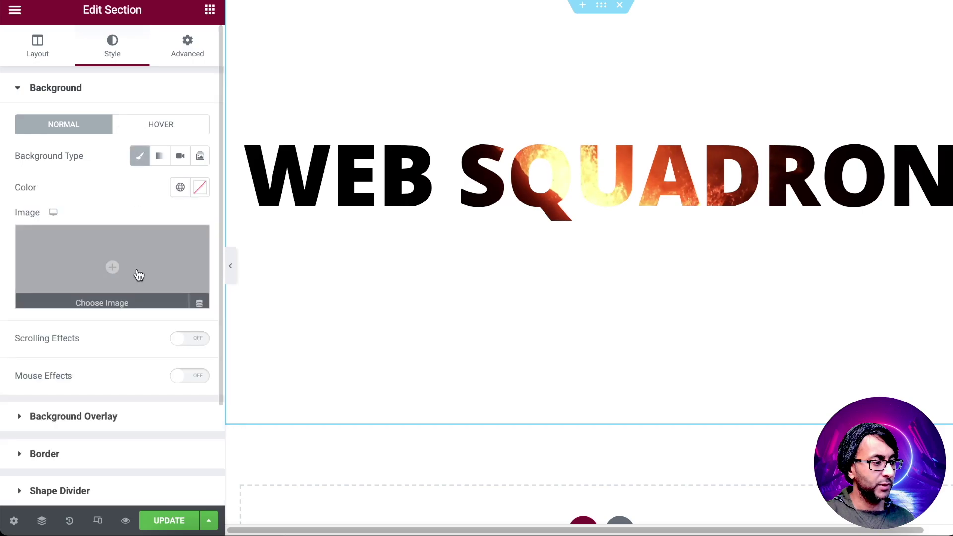
left_click(180, 187)
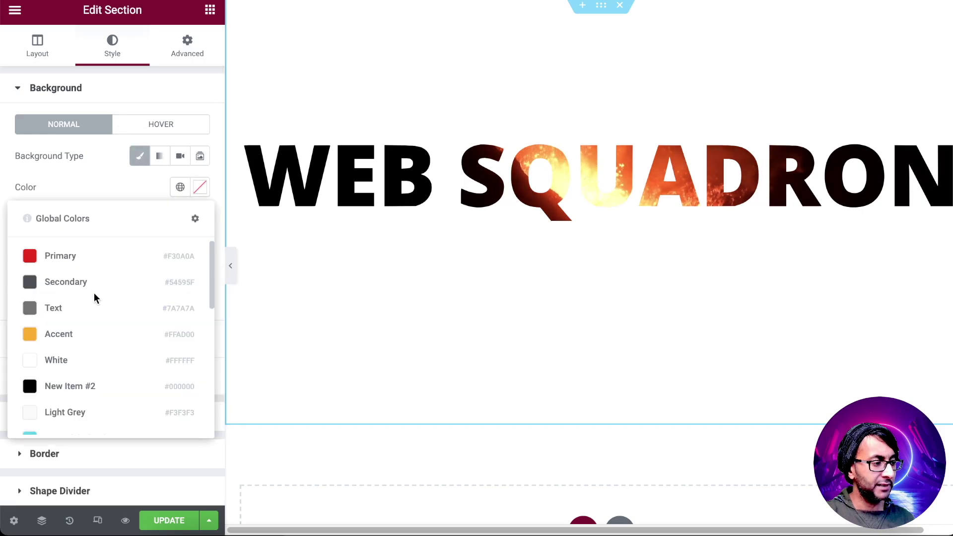
left_click(112, 387)
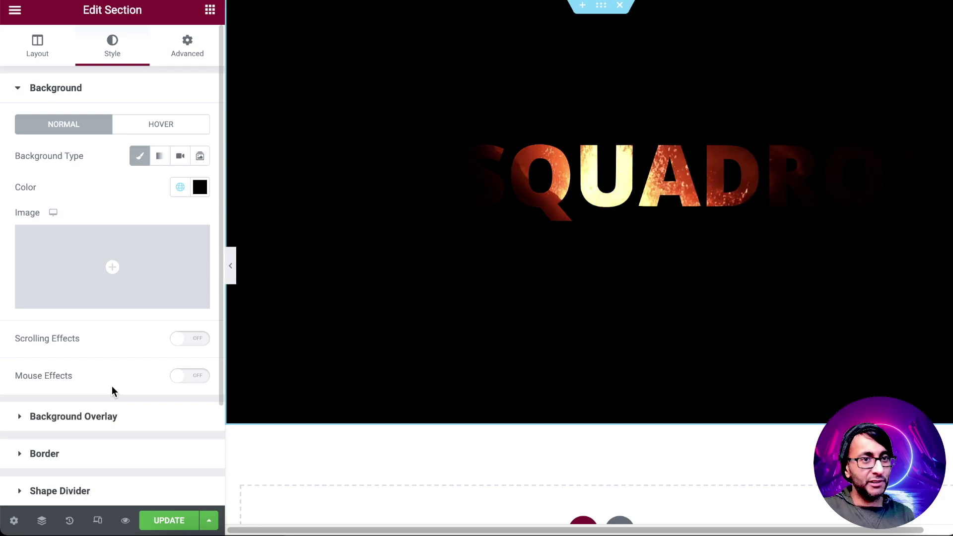
left_click(180, 187)
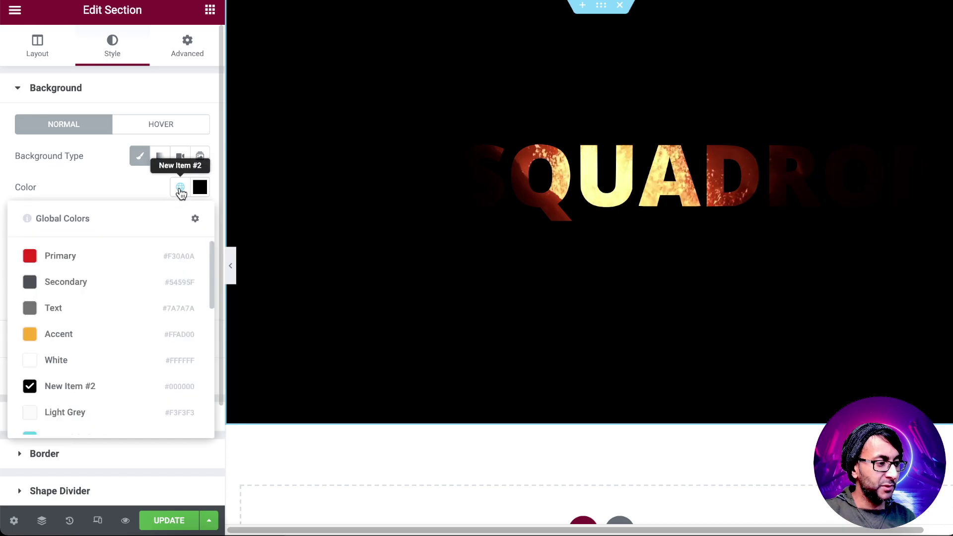
scroll(107, 320, "down", 3)
left_click(97, 391)
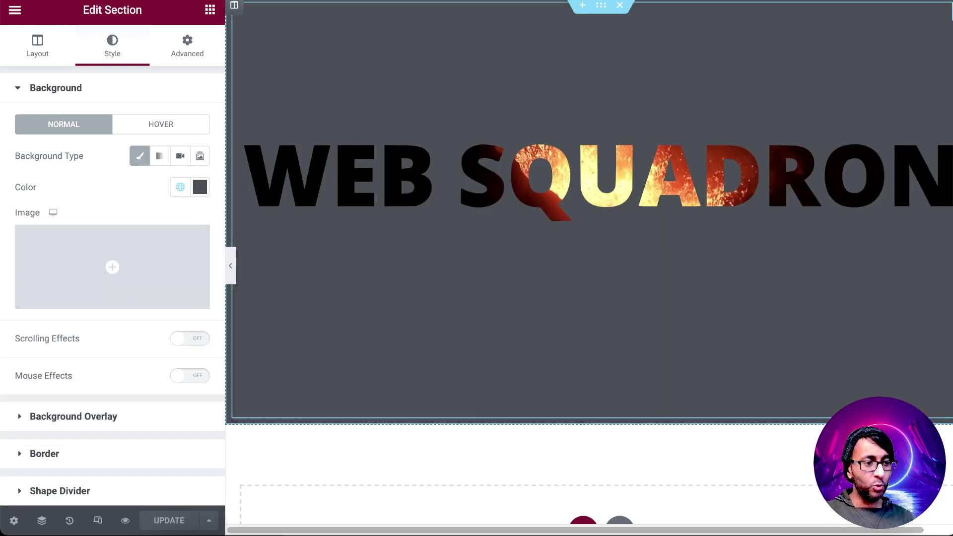